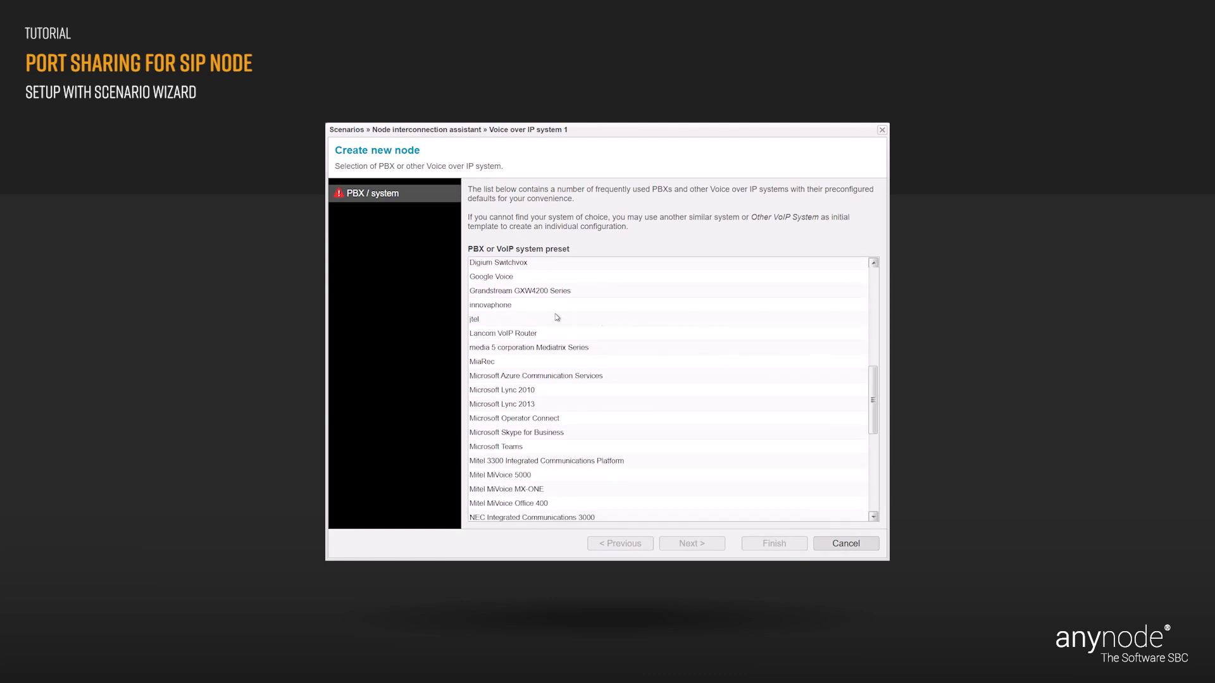
# - Select the innovaphone preset as the PBX and advance to SIP transport selection
pyautogui.click(510, 306)
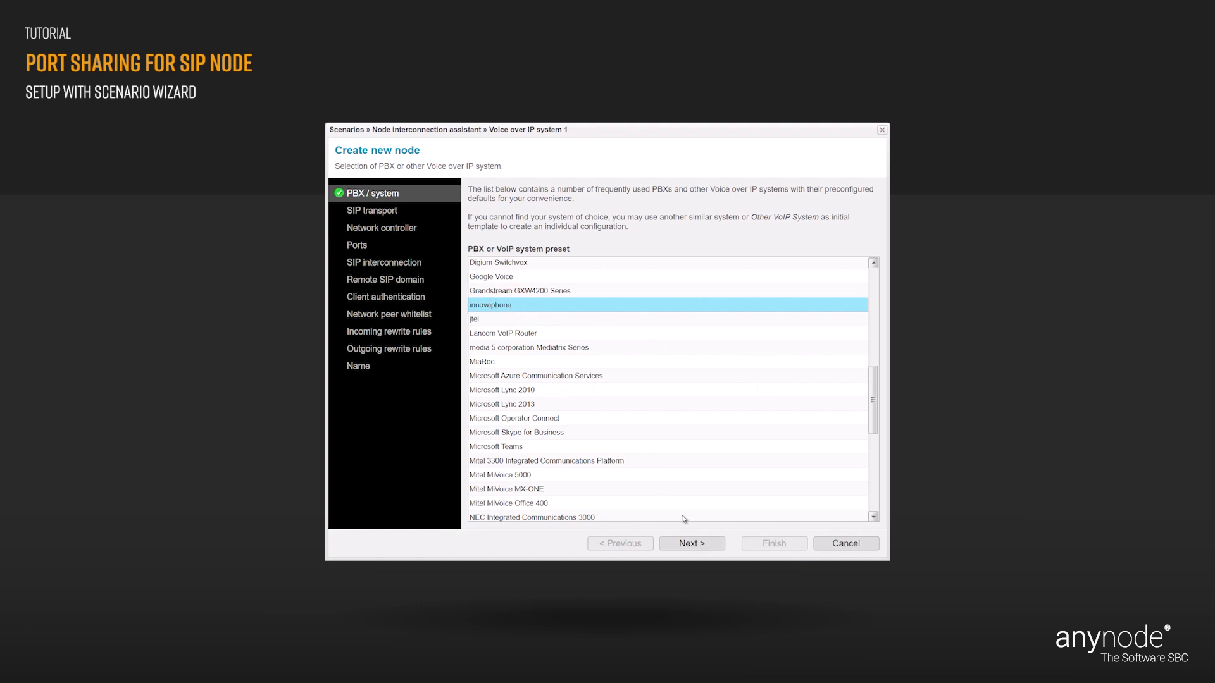
pyautogui.click(704, 547)
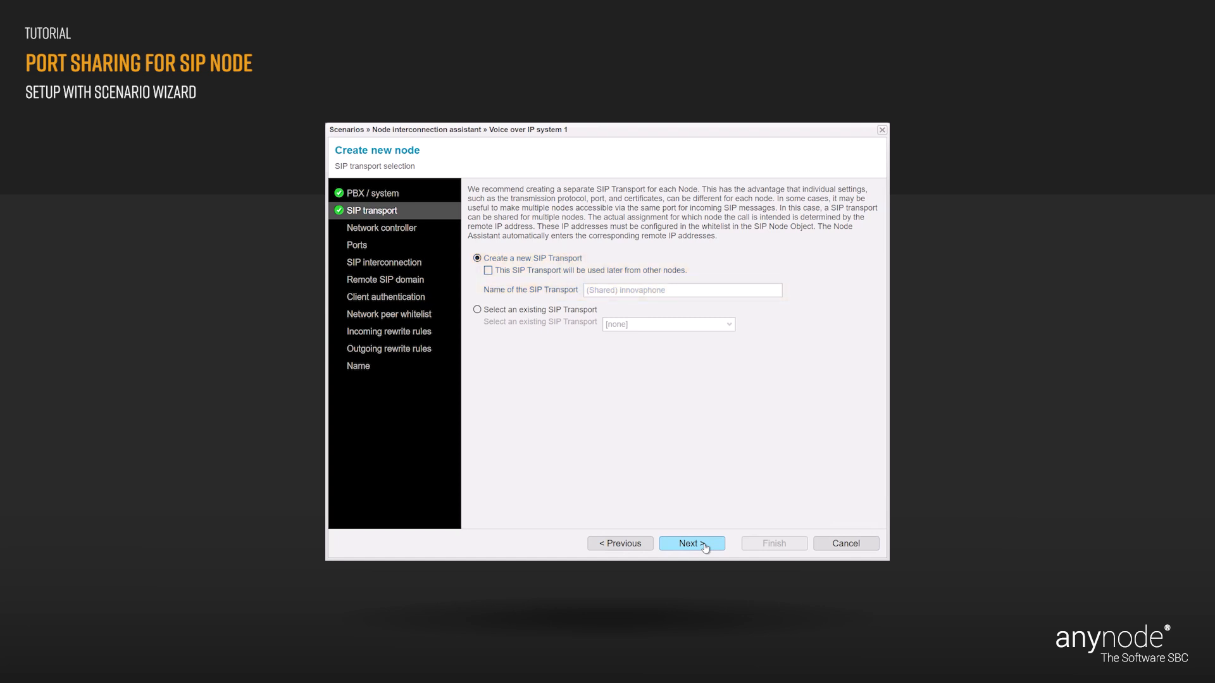
# - Mark the new '(Shared) innovaphone' SIP transport as reusable by other nodes
pyautogui.click(488, 271)
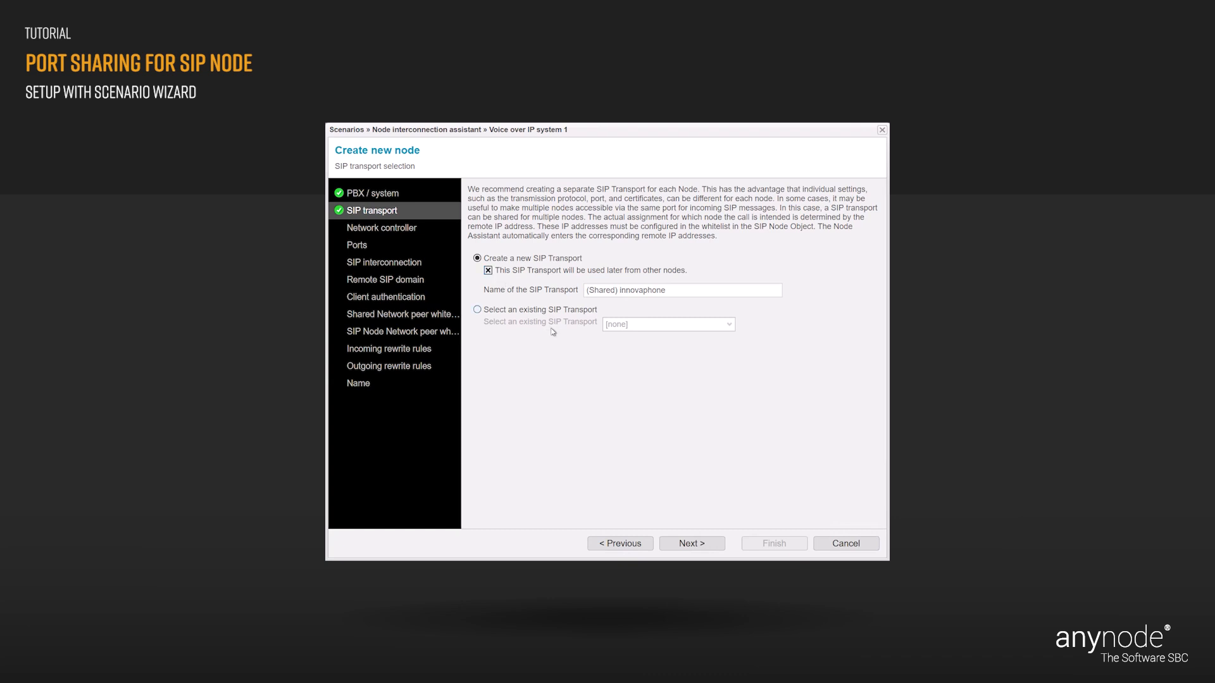
pyautogui.click(707, 544)
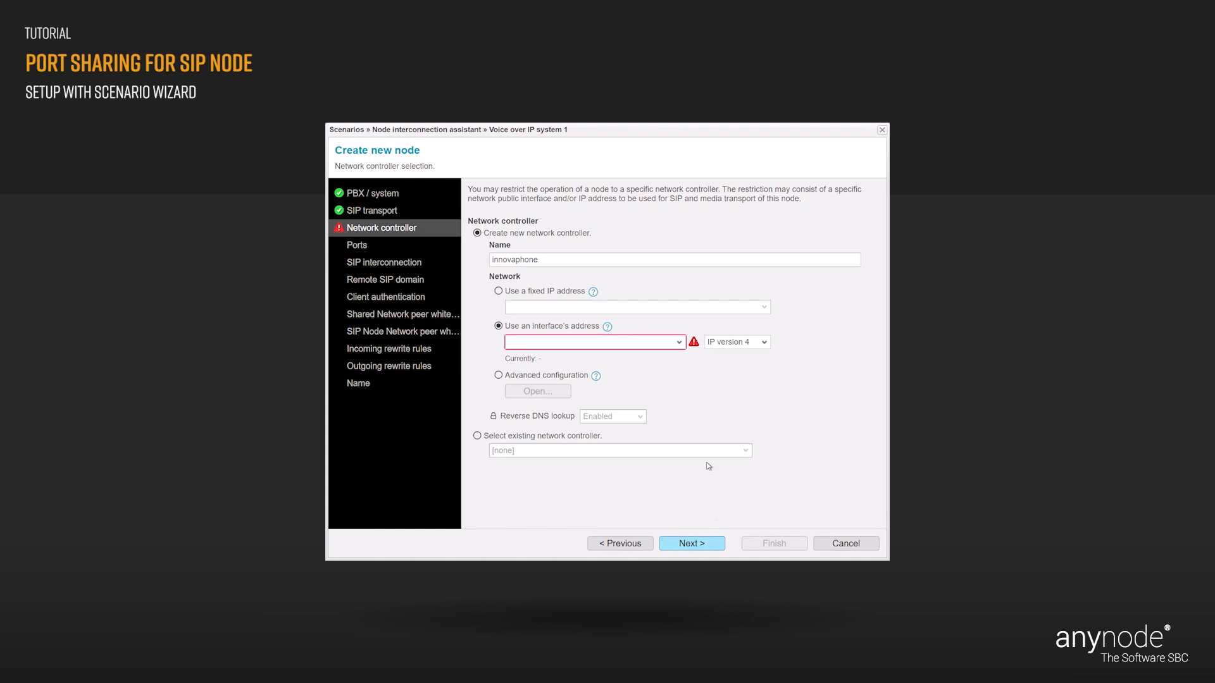
# - Bind the network controller to the Microsoft Hyper-V Network Adapter #2 interface address
pyautogui.click(682, 345)
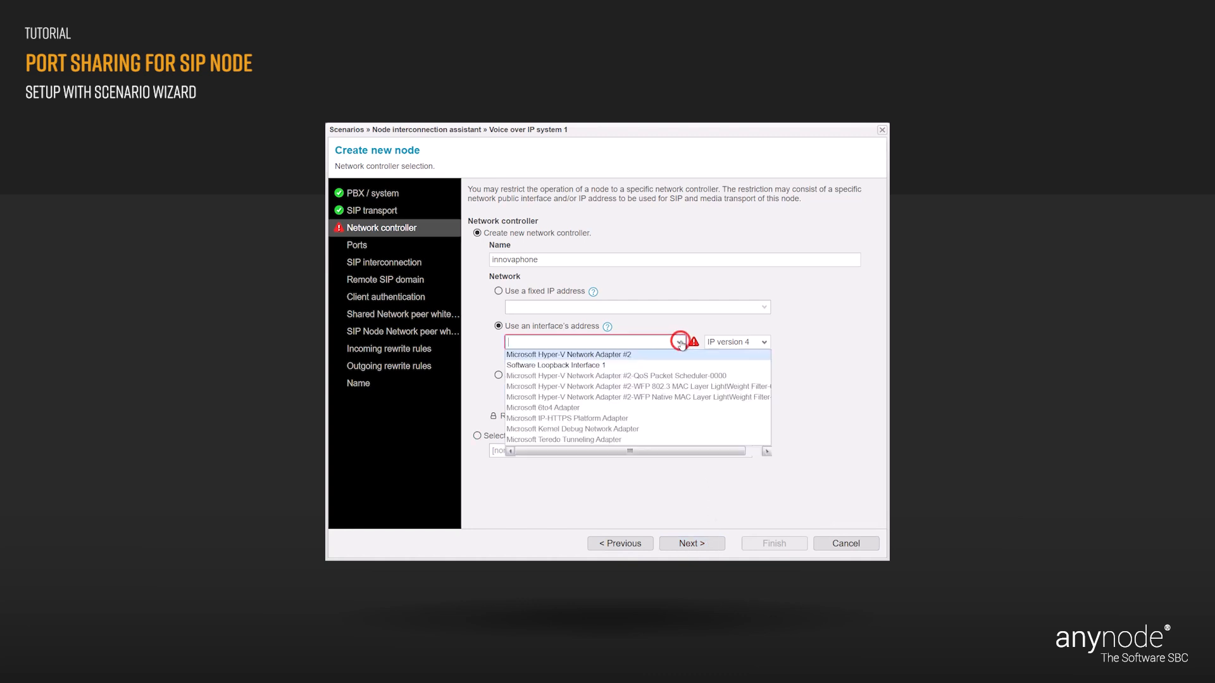
pyautogui.click(624, 354)
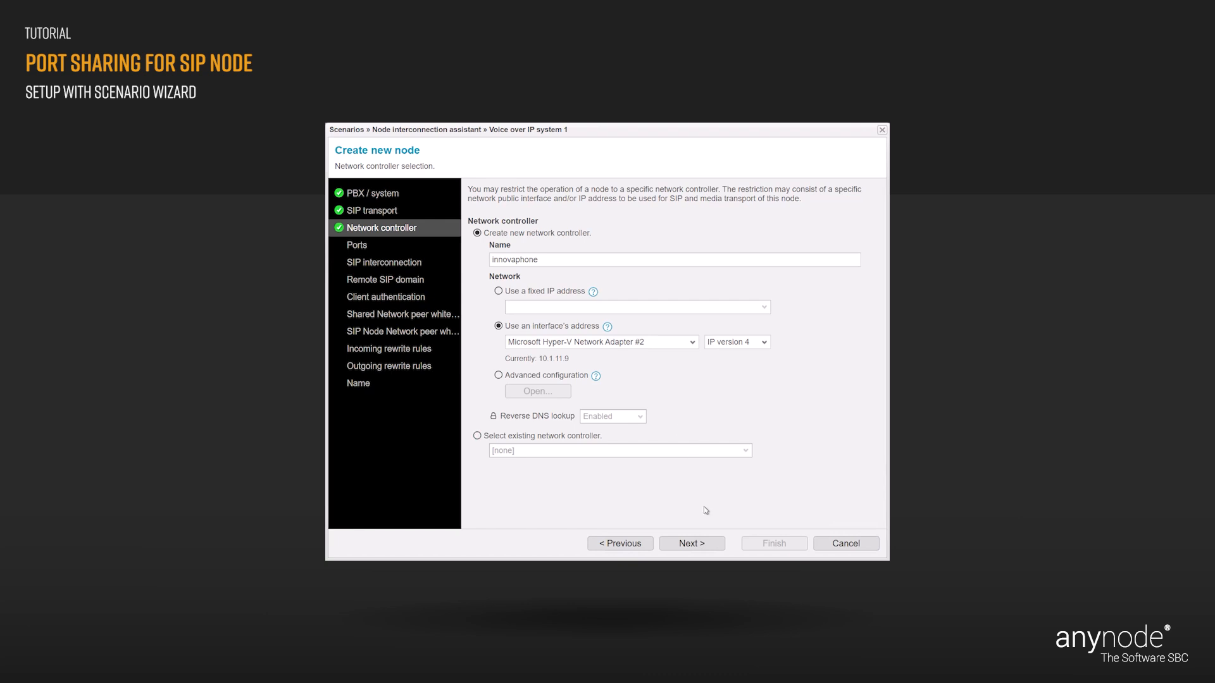
pyautogui.click(713, 547)
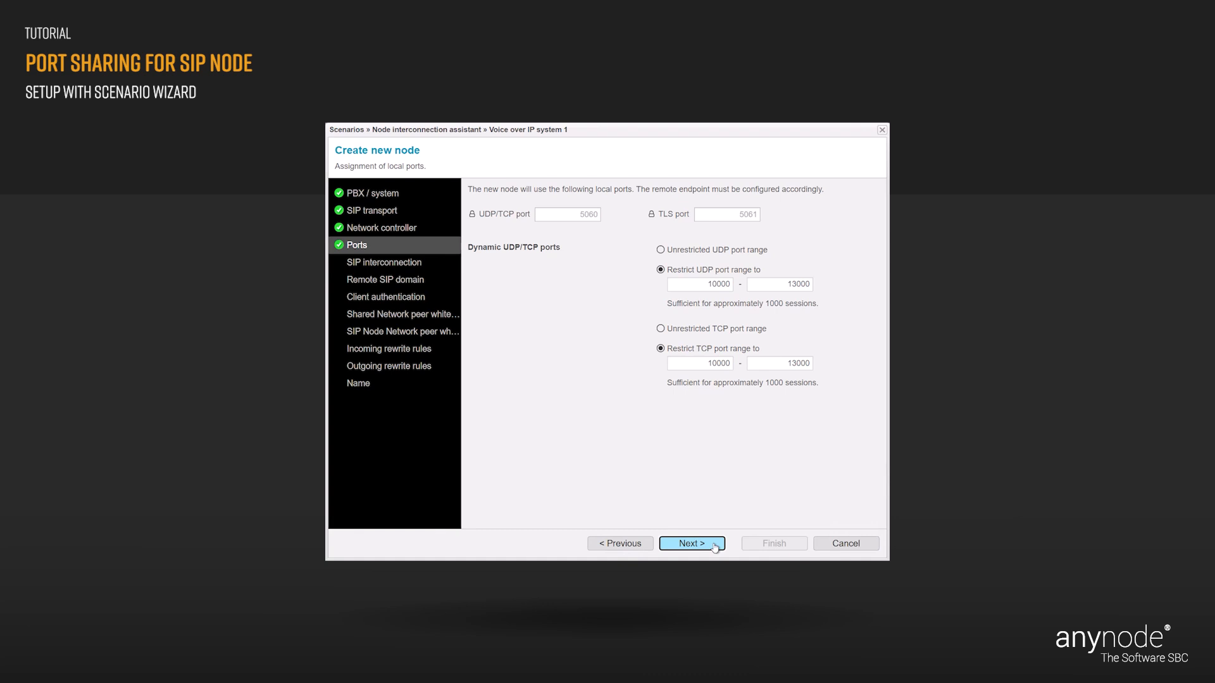
# - Accept the default ports 5060/5061 and keep node interconnection via SIP trunking
pyautogui.click(713, 545)
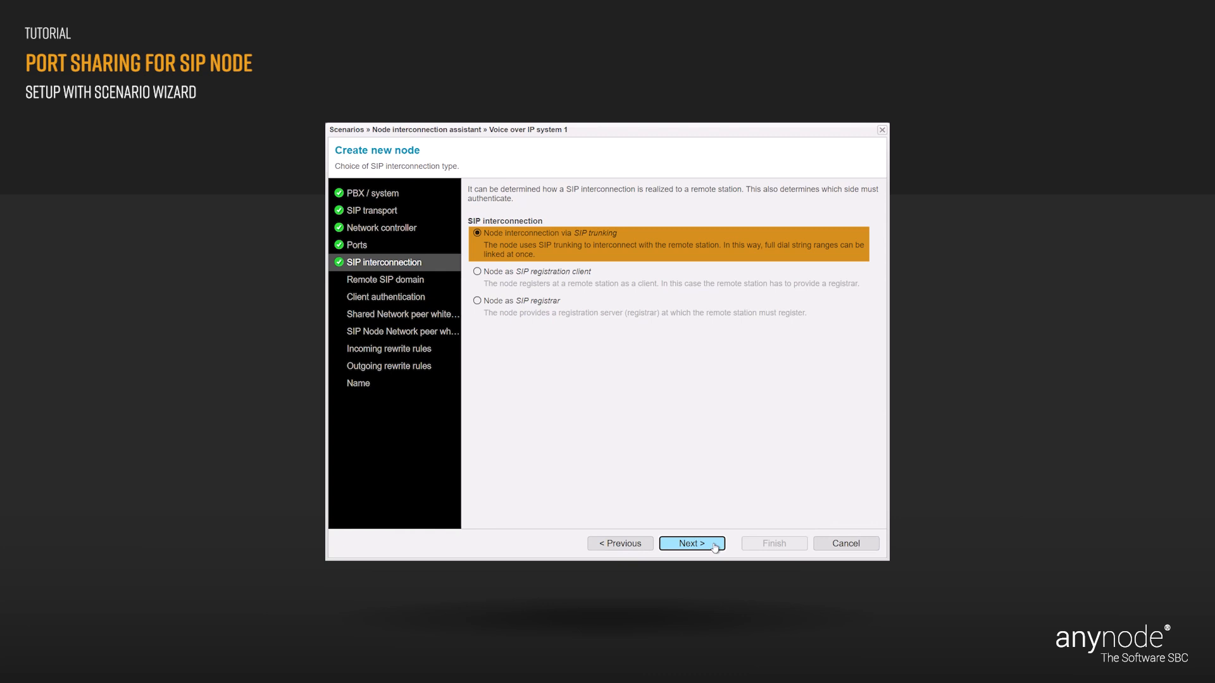
pyautogui.click(714, 546)
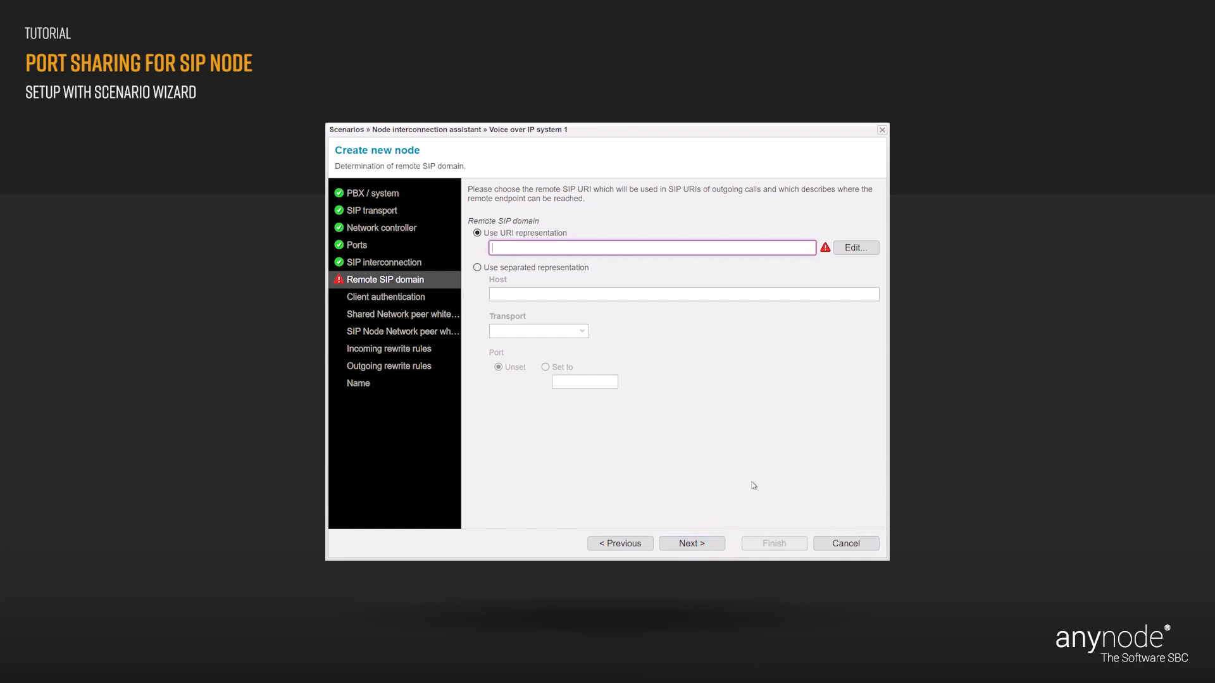
# - Set the remote SIP domain hostname to 172.18.0.100 and continue to client authentication
pyautogui.click(853, 252)
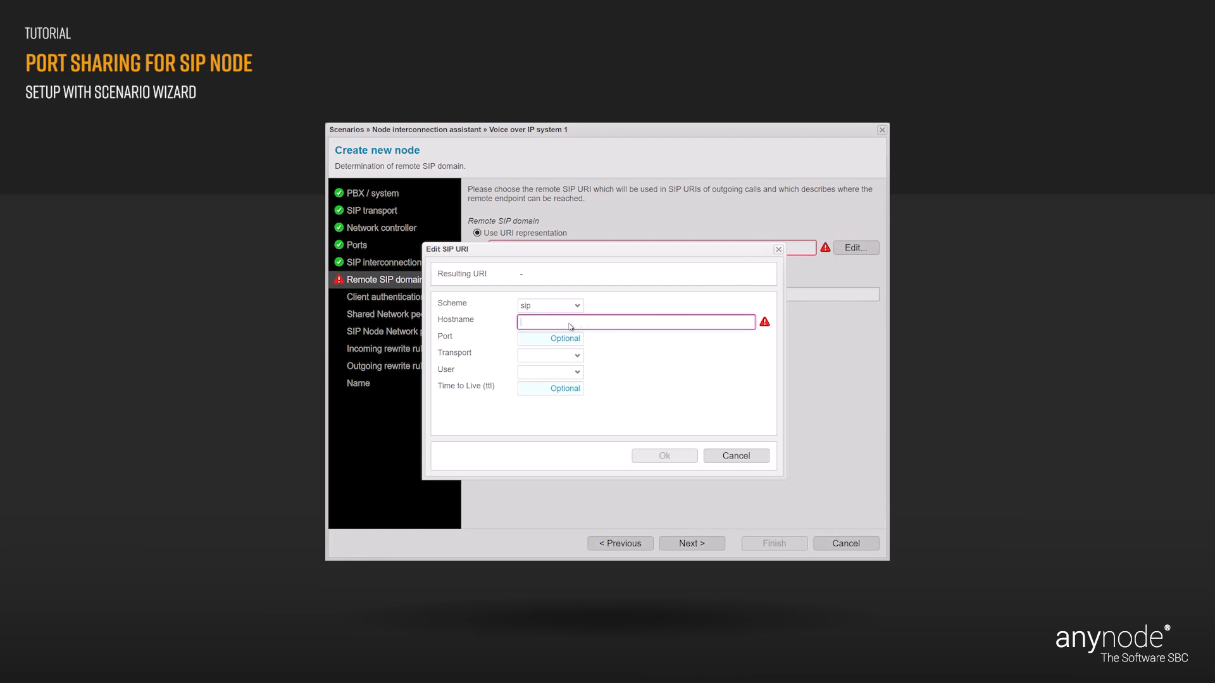
pyautogui.click(529, 326)
pyautogui.write('172')
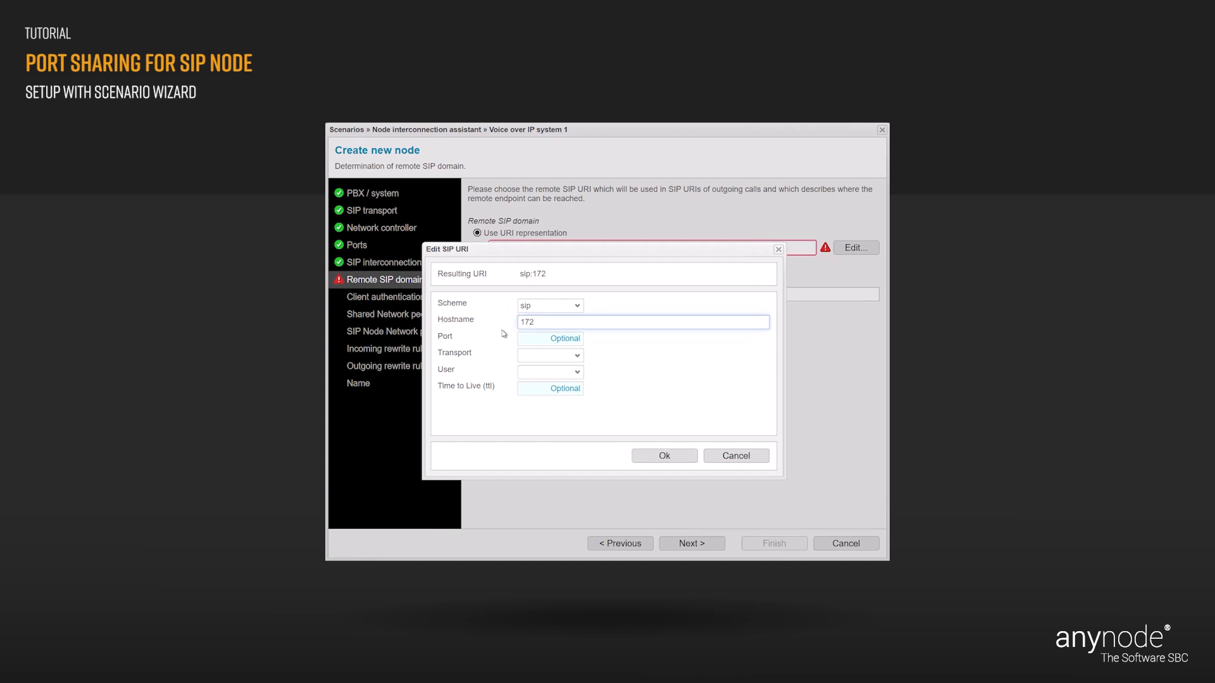
pyautogui.write('.18.0.100')
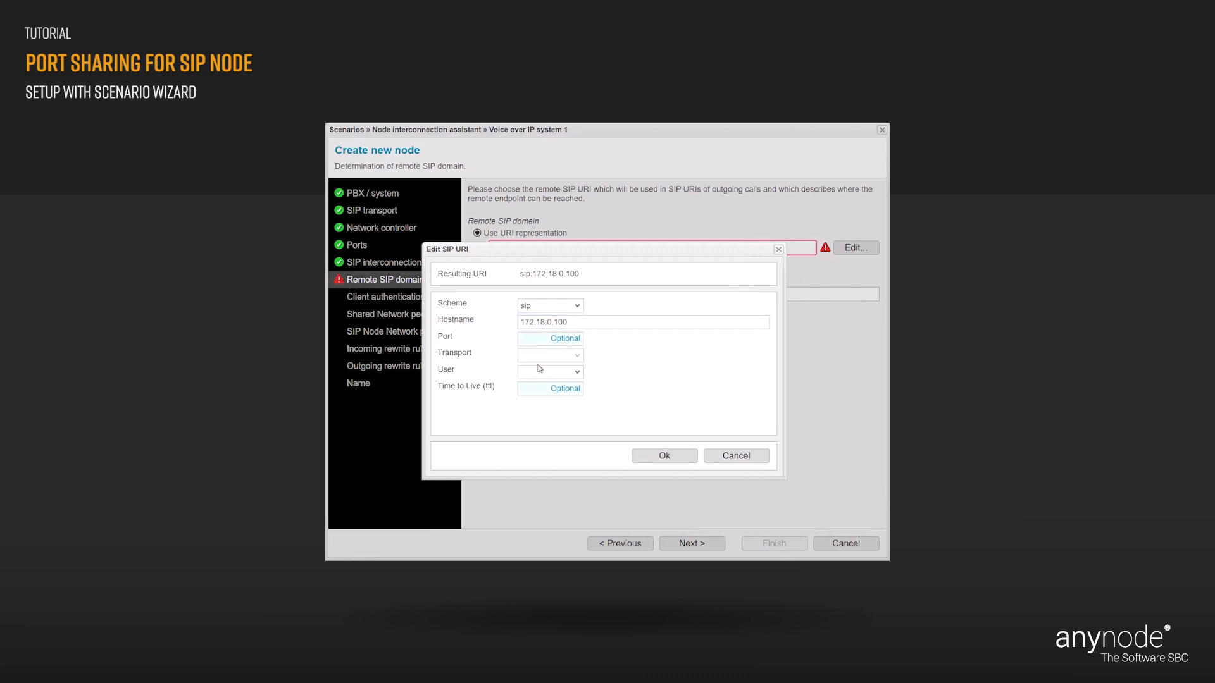
pyautogui.click(669, 458)
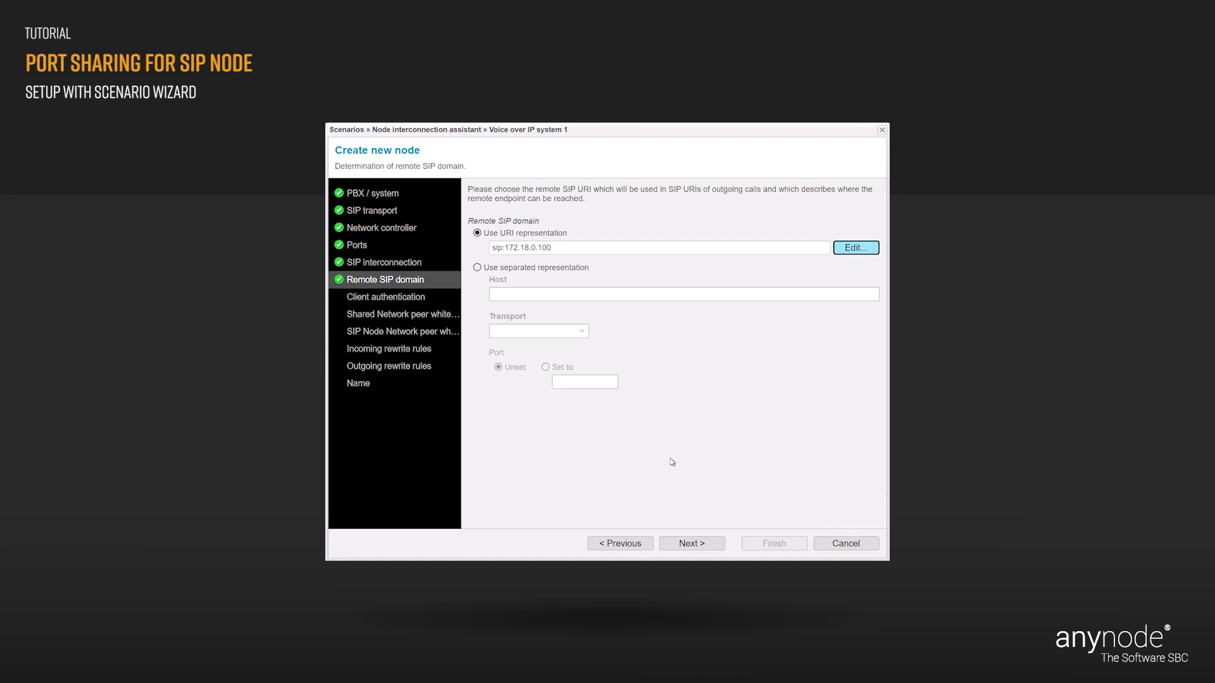
pyautogui.click(709, 547)
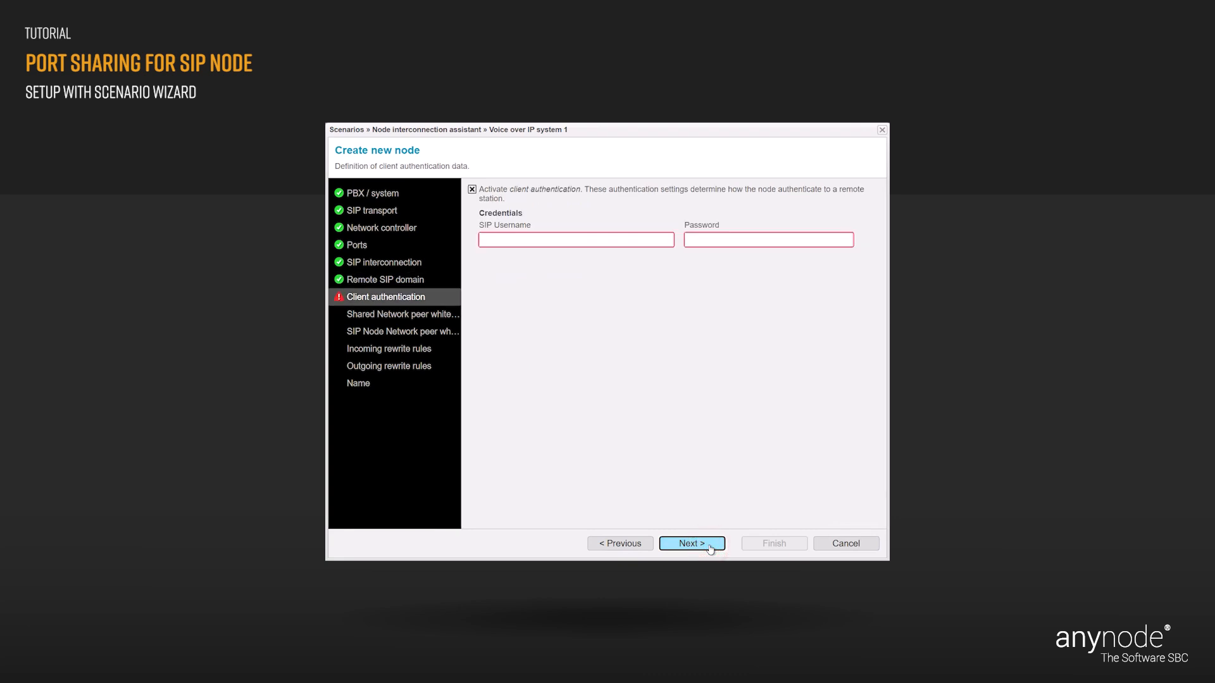
# - Enter the SIP username and account password as client authentication credentials
pyautogui.click(489, 242)
pyautogui.write('anynode')
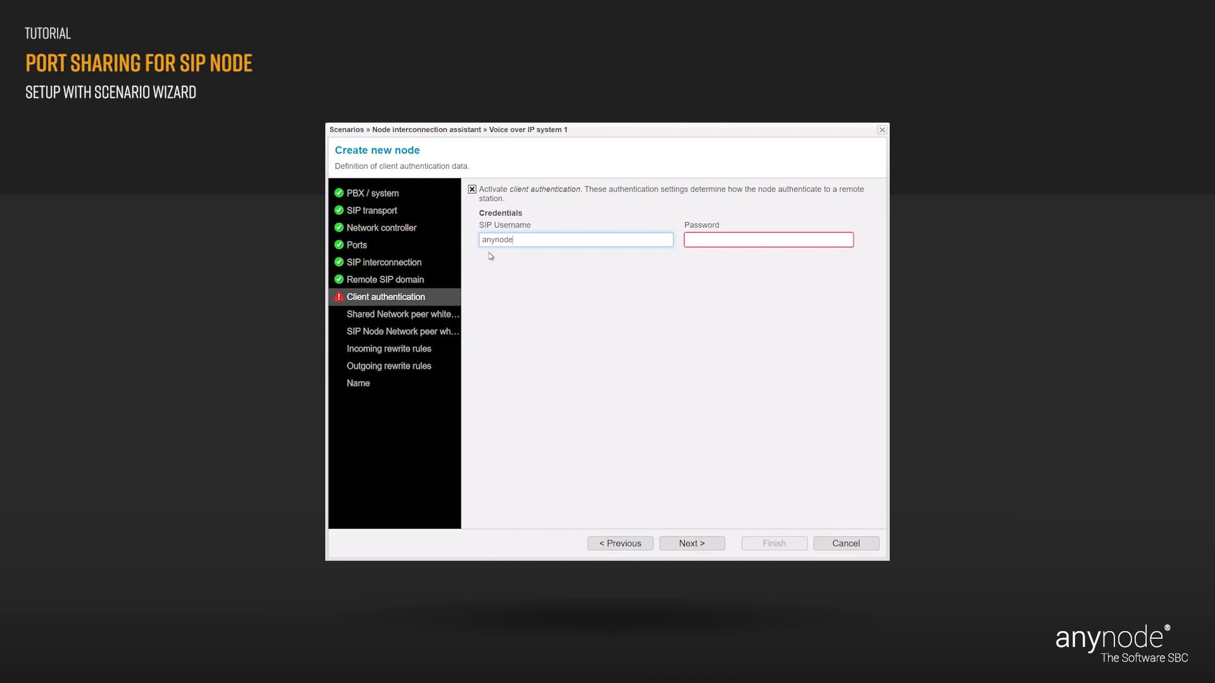
pyautogui.click(696, 242)
pyautogui.write('1234')
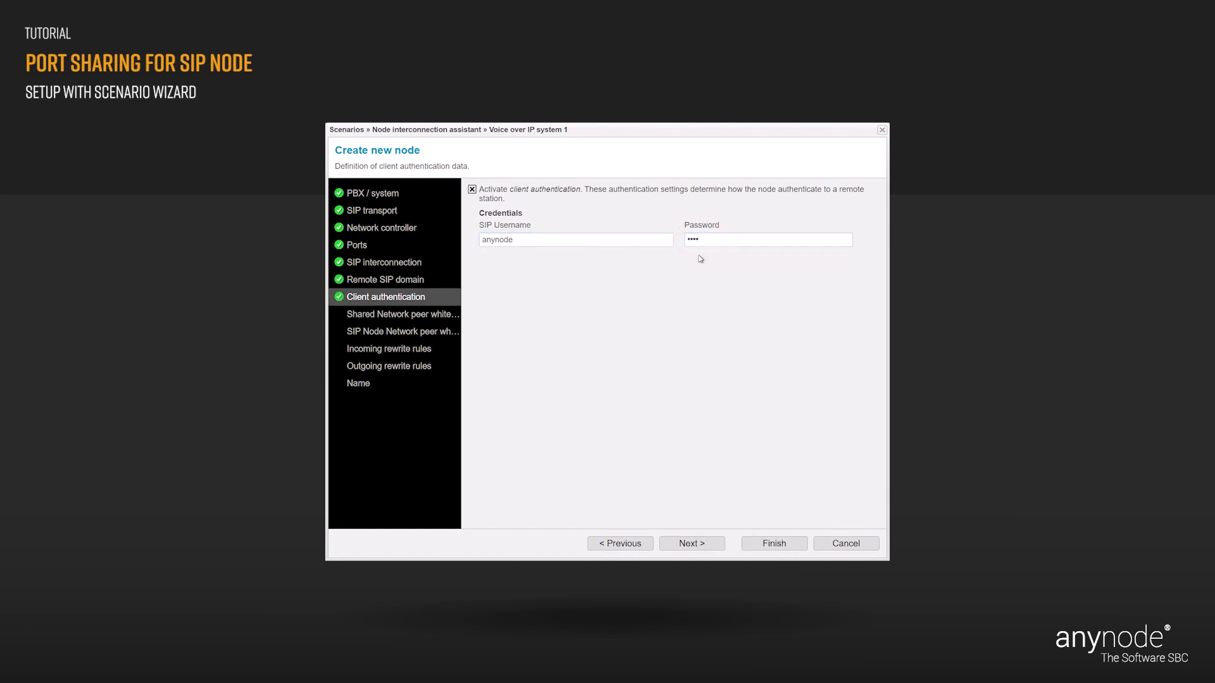
pyautogui.click(709, 544)
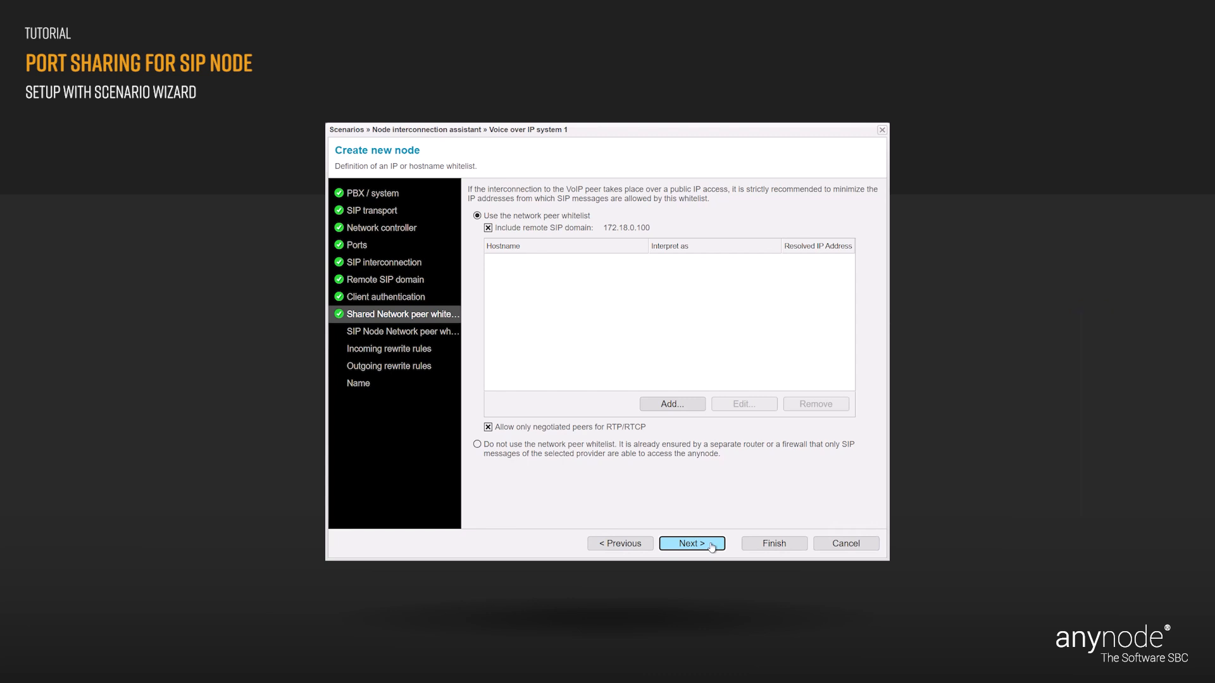
# - Keep 172.18.0.100 included in both the shared and SIP node peer whitelists
pyautogui.click(711, 547)
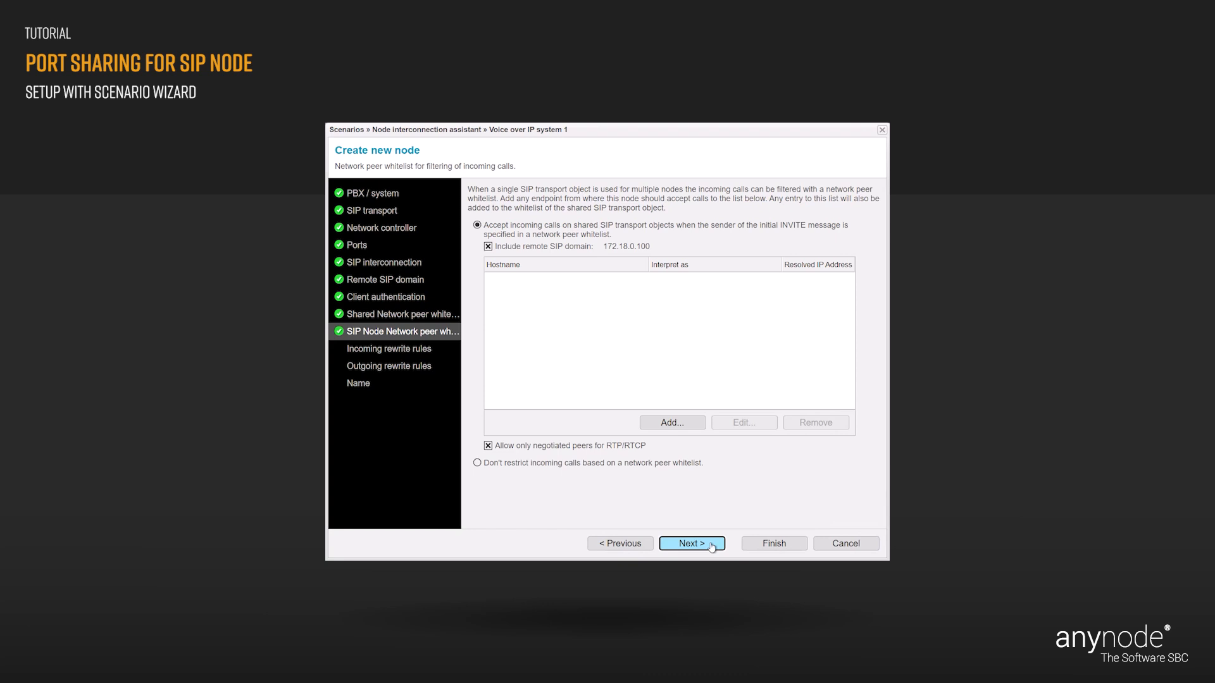
pyautogui.click(712, 547)
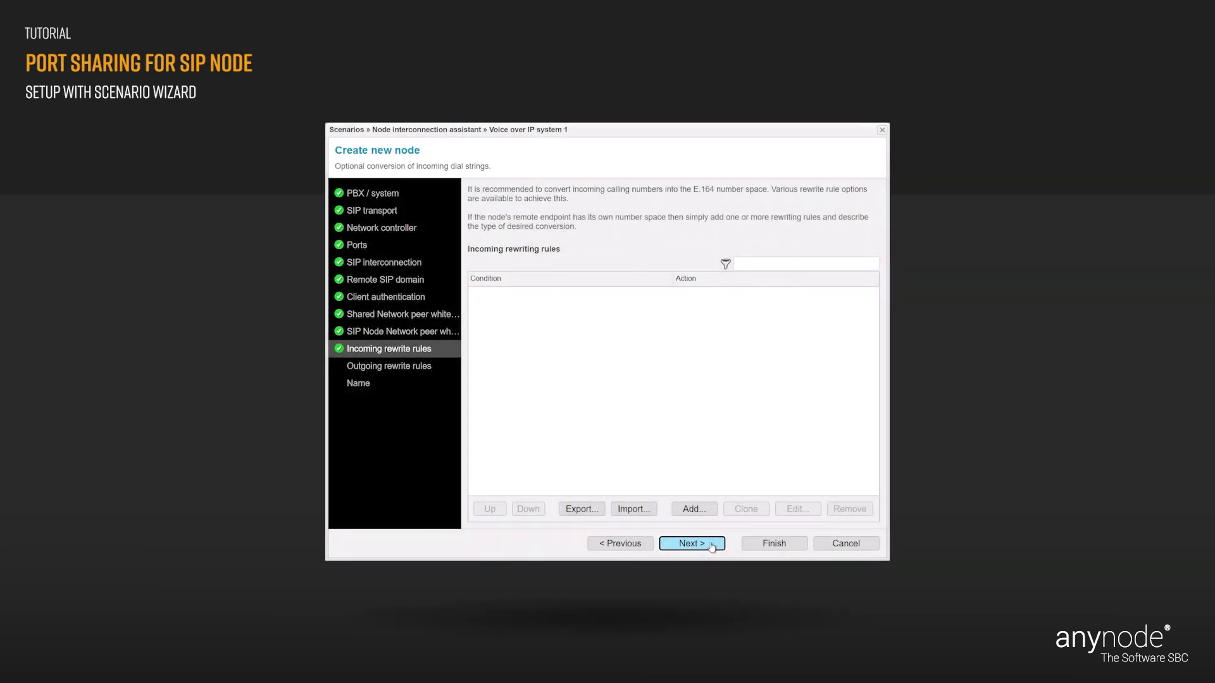
# - Skip both rewrite rule pages, rename the node from innovaphone to 'PBX 1', and finish
pyautogui.click(711, 547)
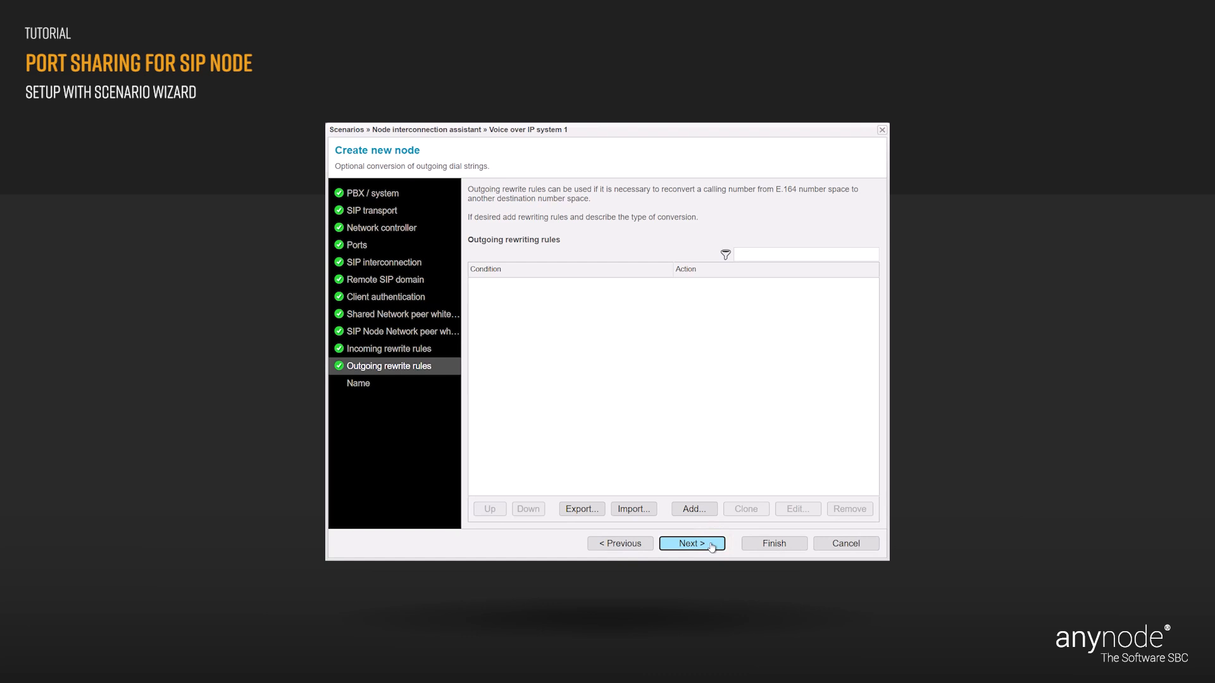
pyautogui.click(711, 547)
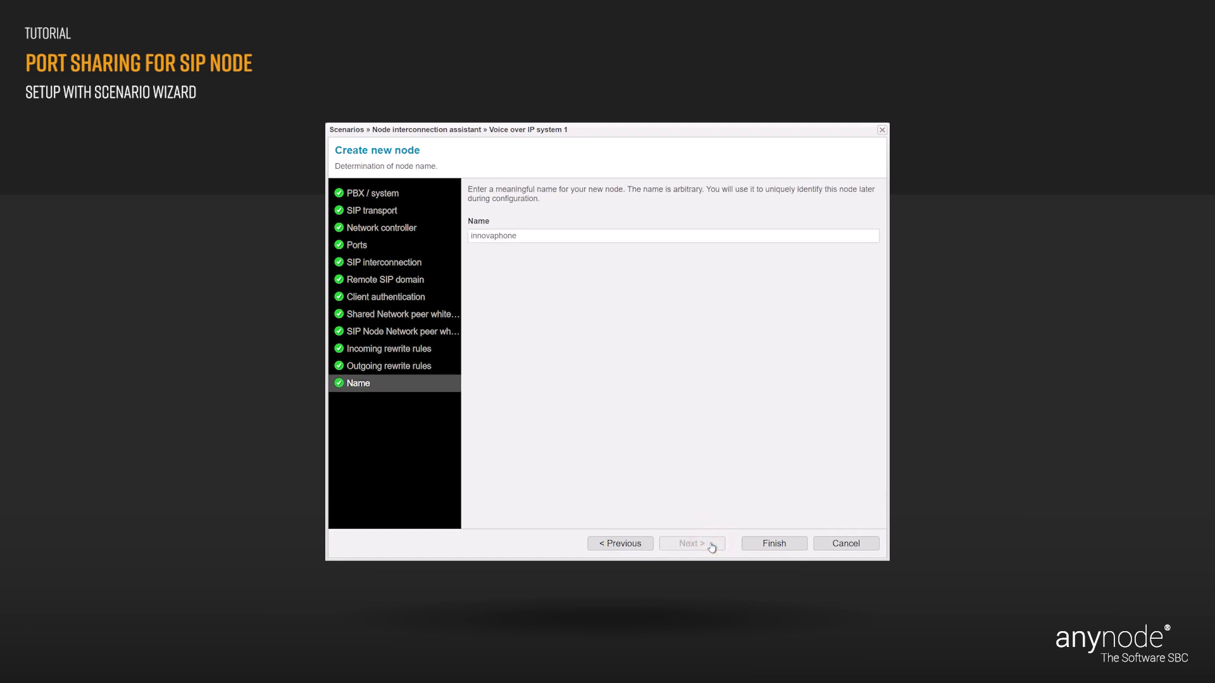
pyautogui.click(522, 236)
pyautogui.doubleClick(522, 236)
pyautogui.press('BackSpace')
pyautogui.write('PBX 1')
pyautogui.click(793, 547)
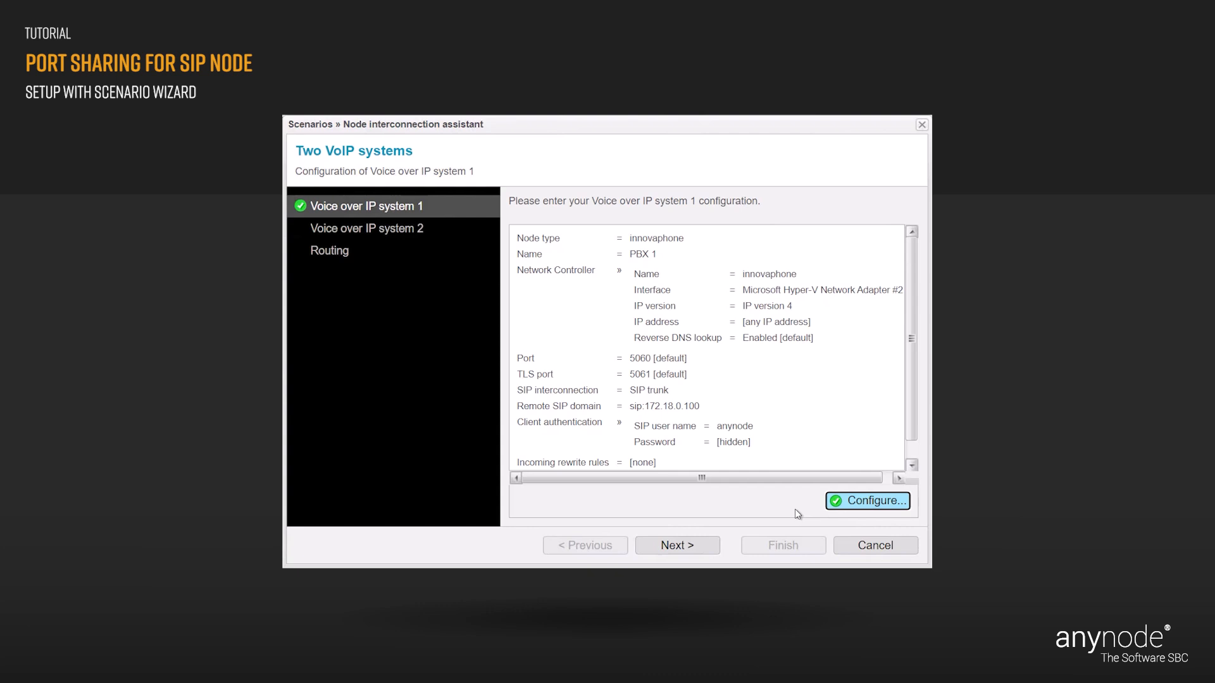
# - Advance the assistant from Voice over IP system 1 to Voice over IP system 2
pyautogui.click(705, 547)
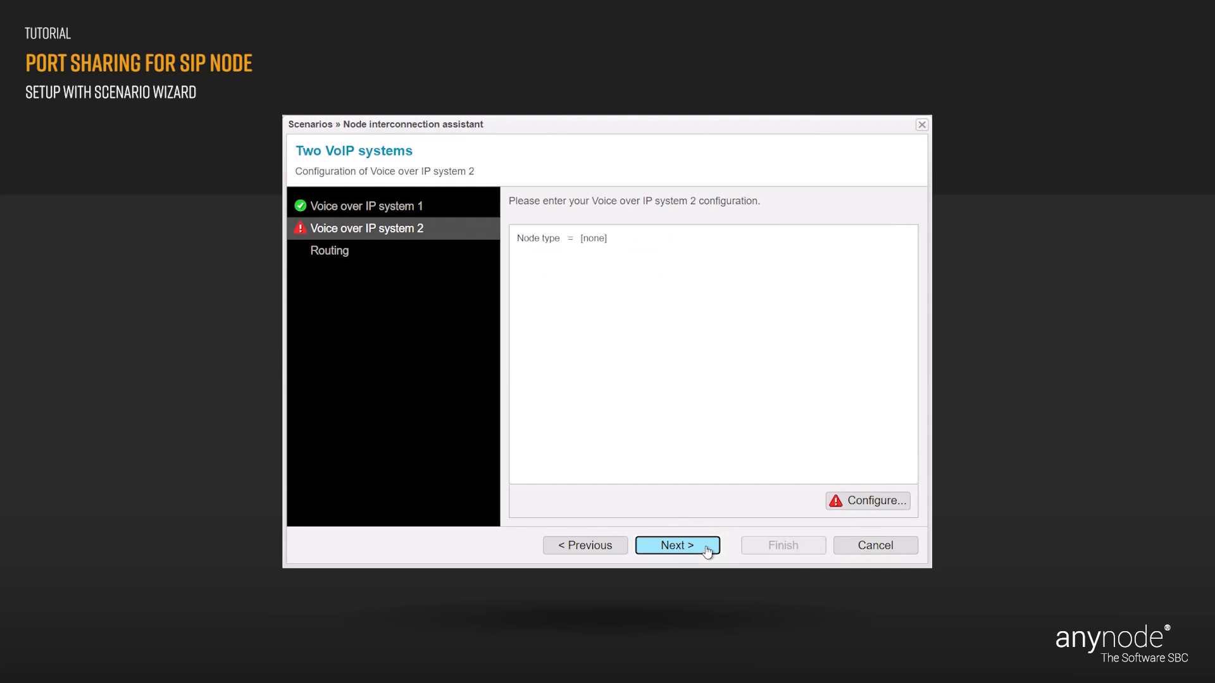
# - Configure a new node for VoIP system 2 using the innovaphone preset
pyautogui.click(881, 503)
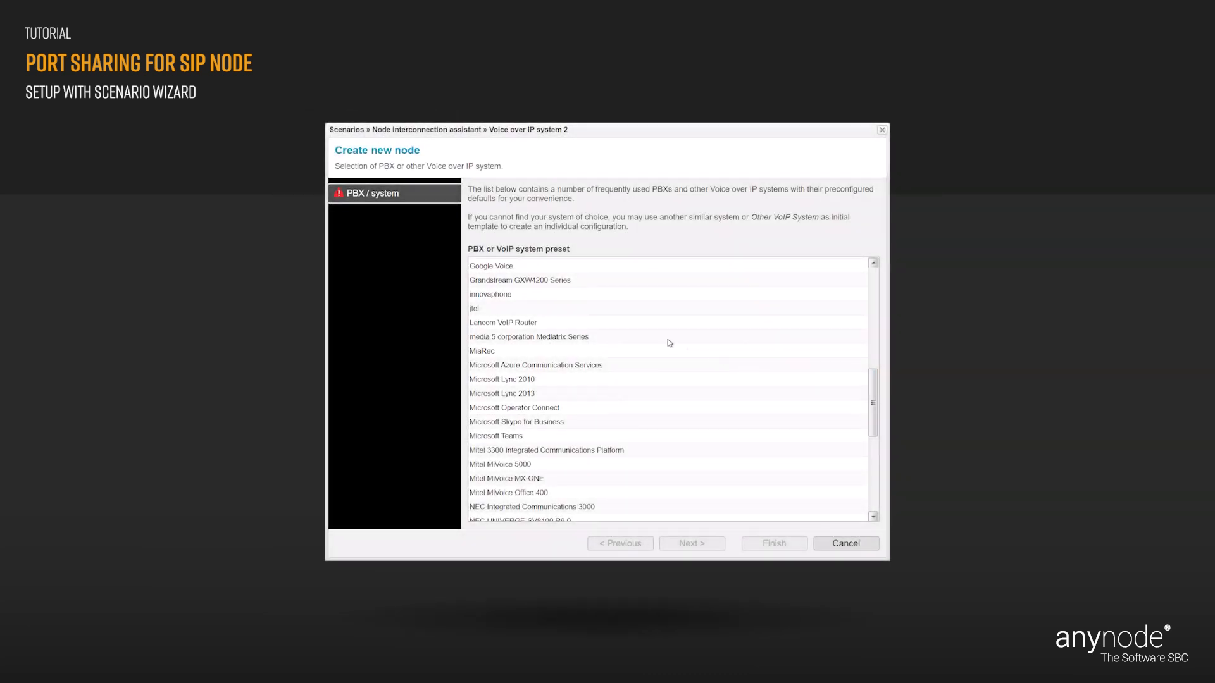
pyautogui.click(510, 295)
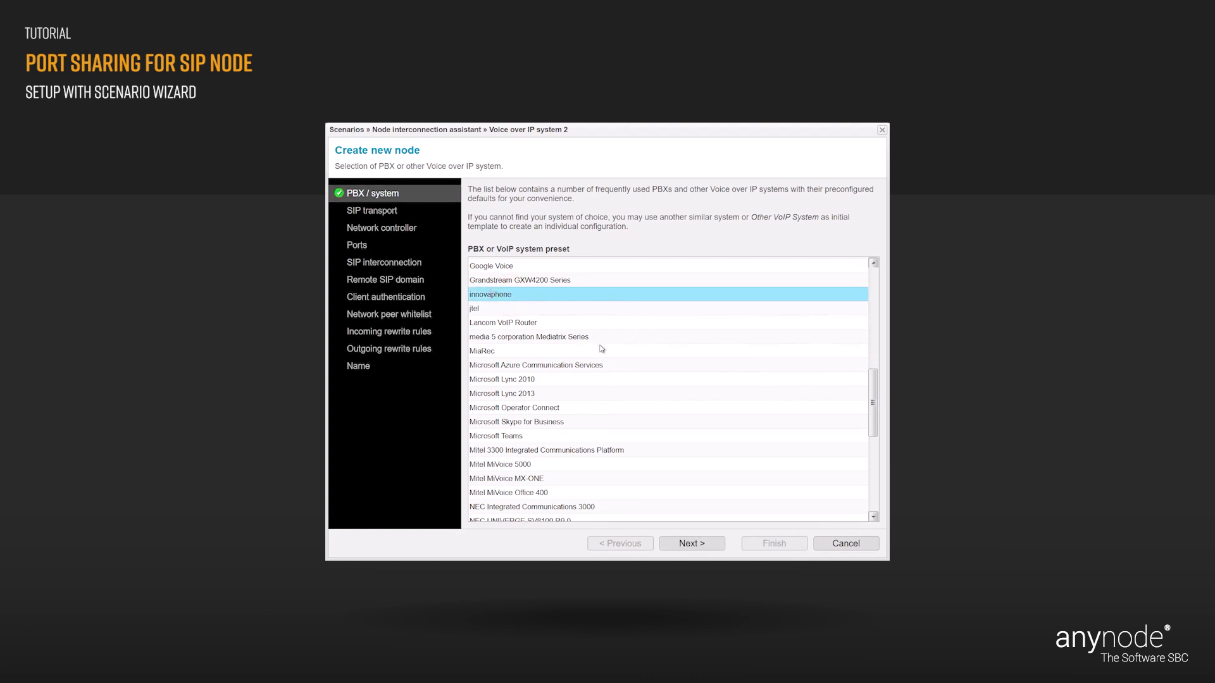
pyautogui.click(714, 546)
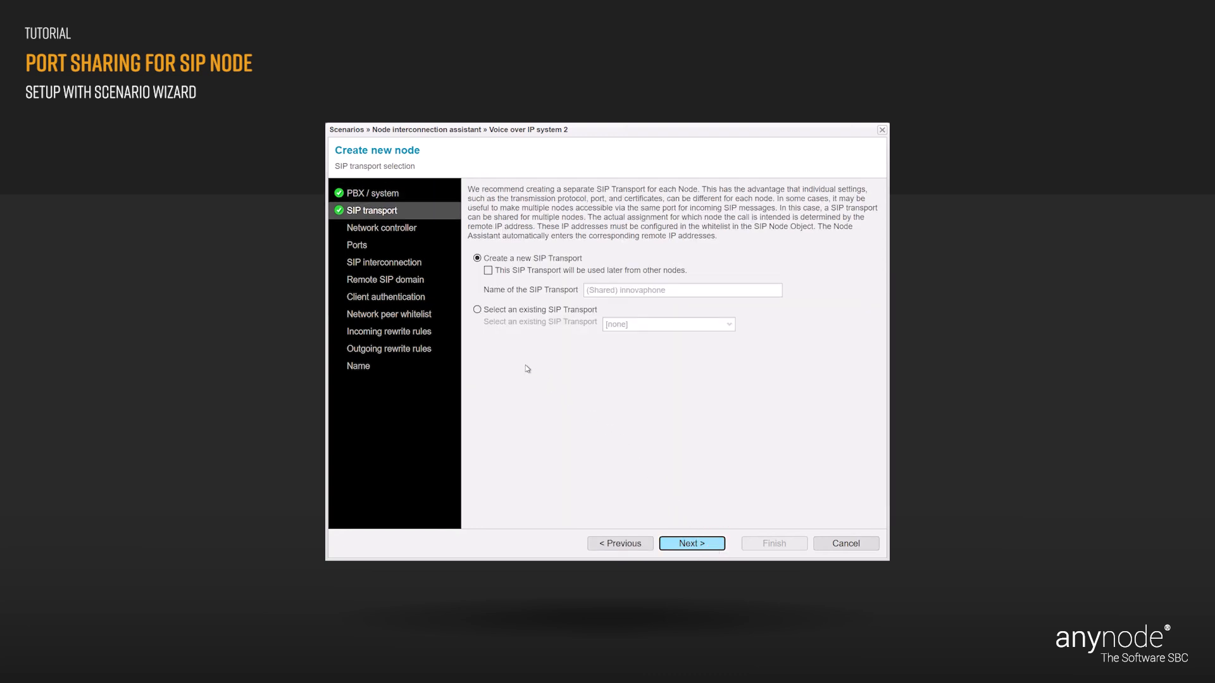
# - Reuse the existing '(Shared) innovaphone - [SIP Transport]' for the second node and continue
pyautogui.click(477, 309)
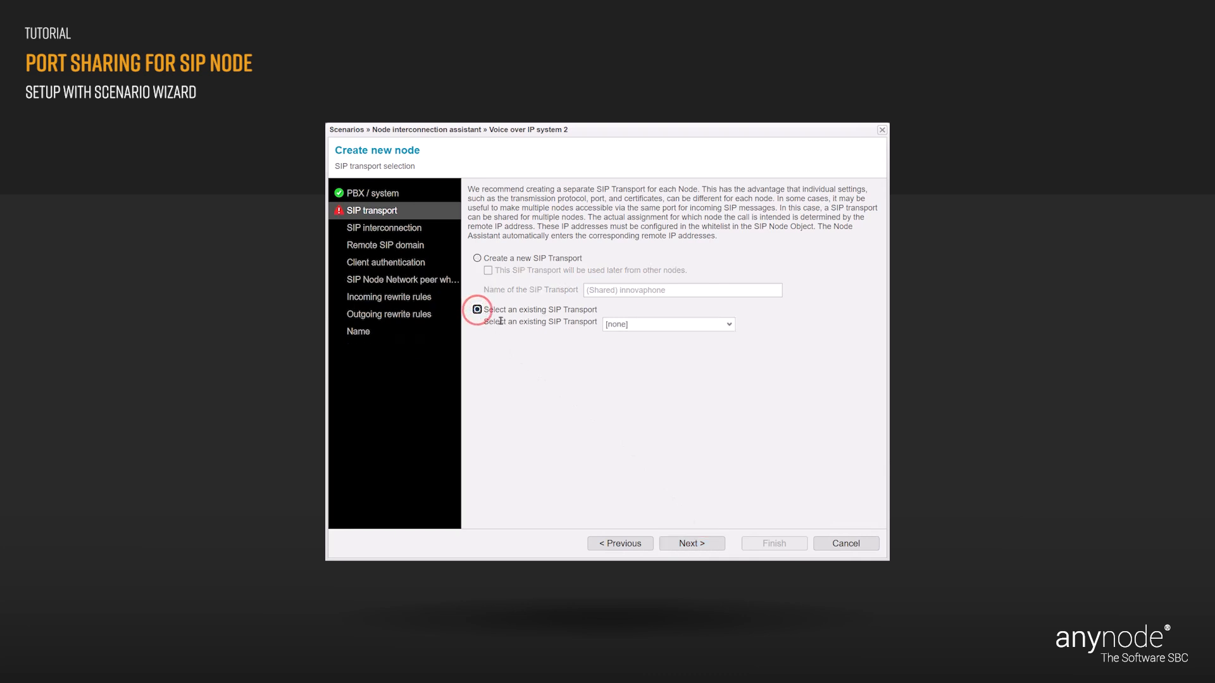
pyautogui.click(728, 324)
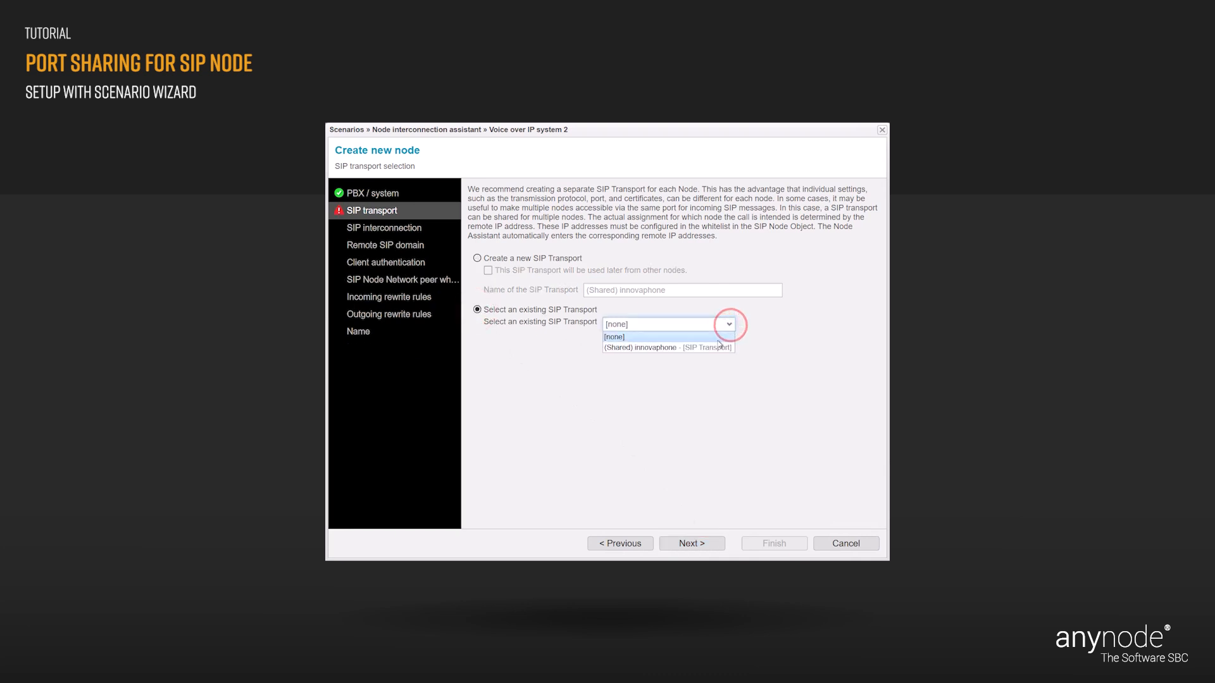
pyautogui.click(712, 348)
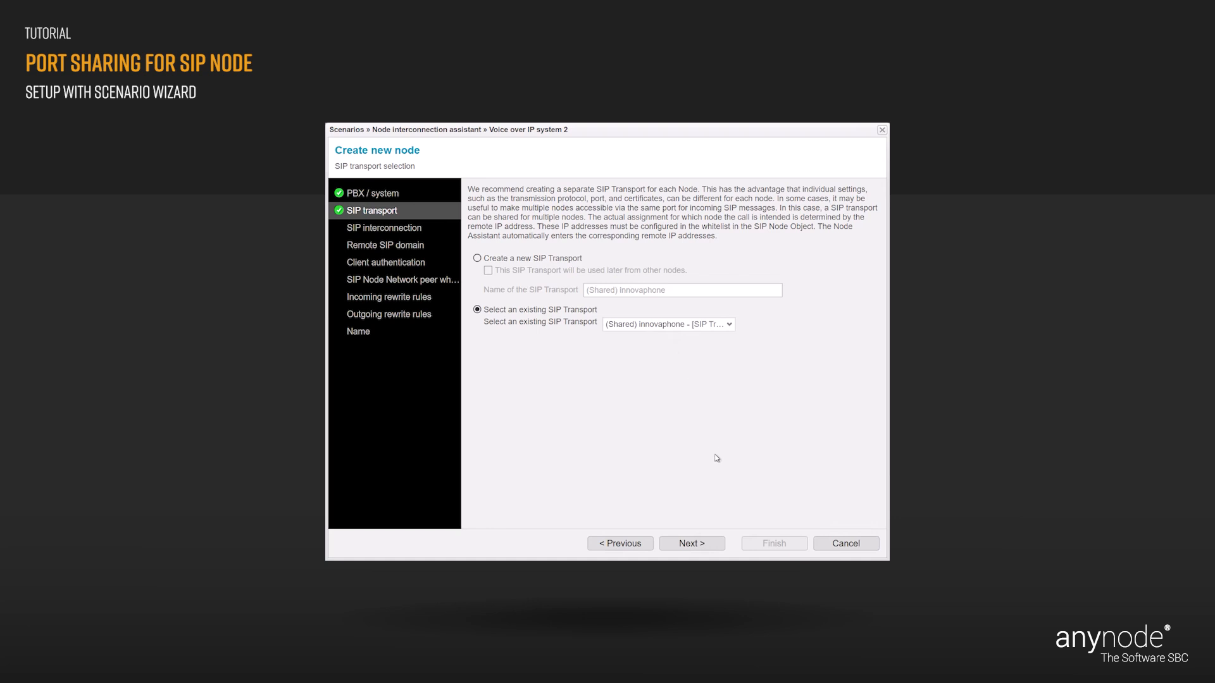
pyautogui.click(720, 548)
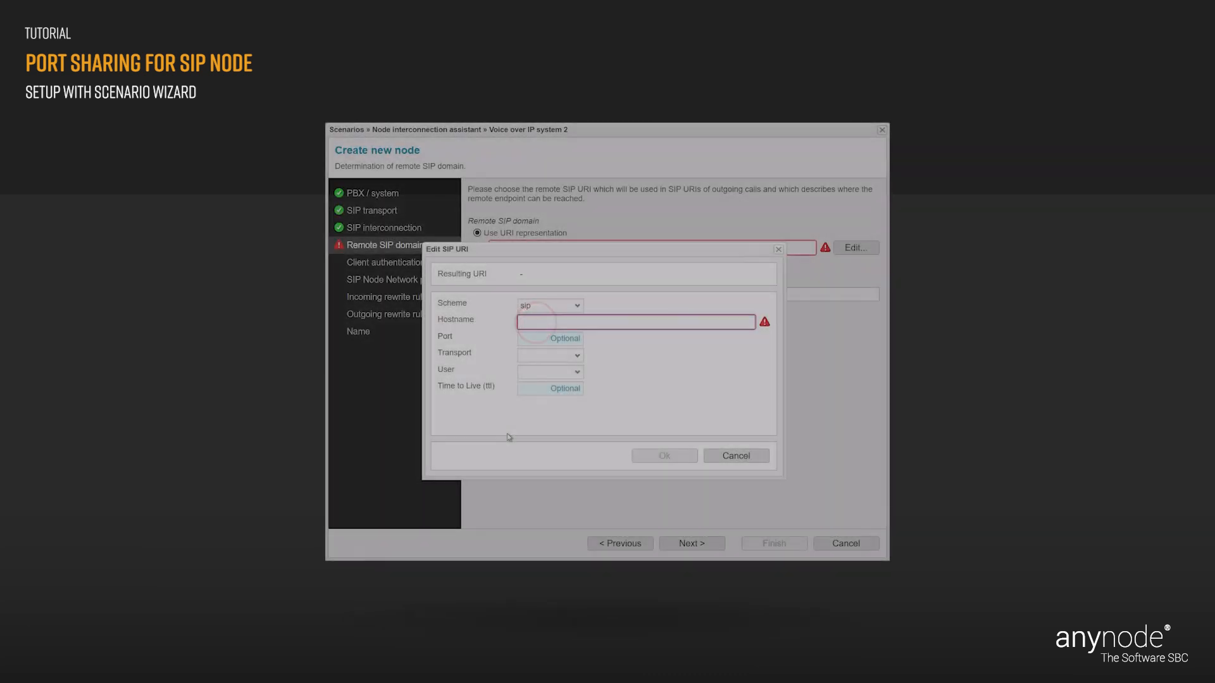
# - Enter 172.18.0.200 as the remote SIP domain hostname
pyautogui.write('2')
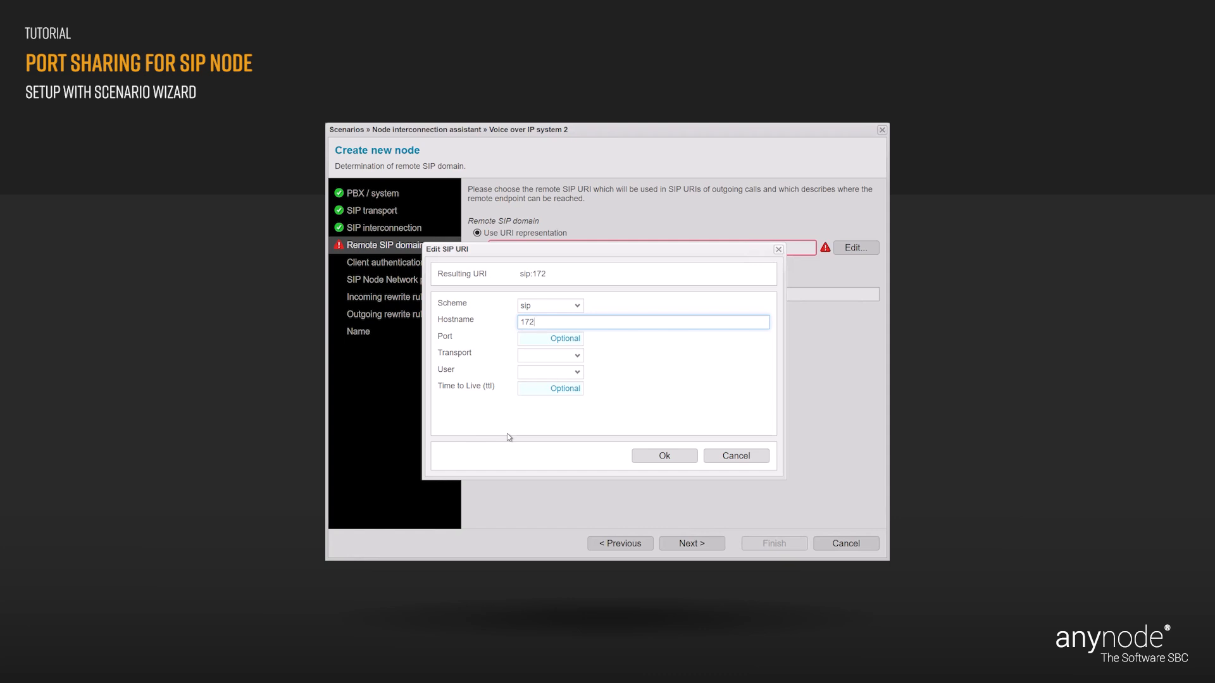
pyautogui.write('.18.0.200')
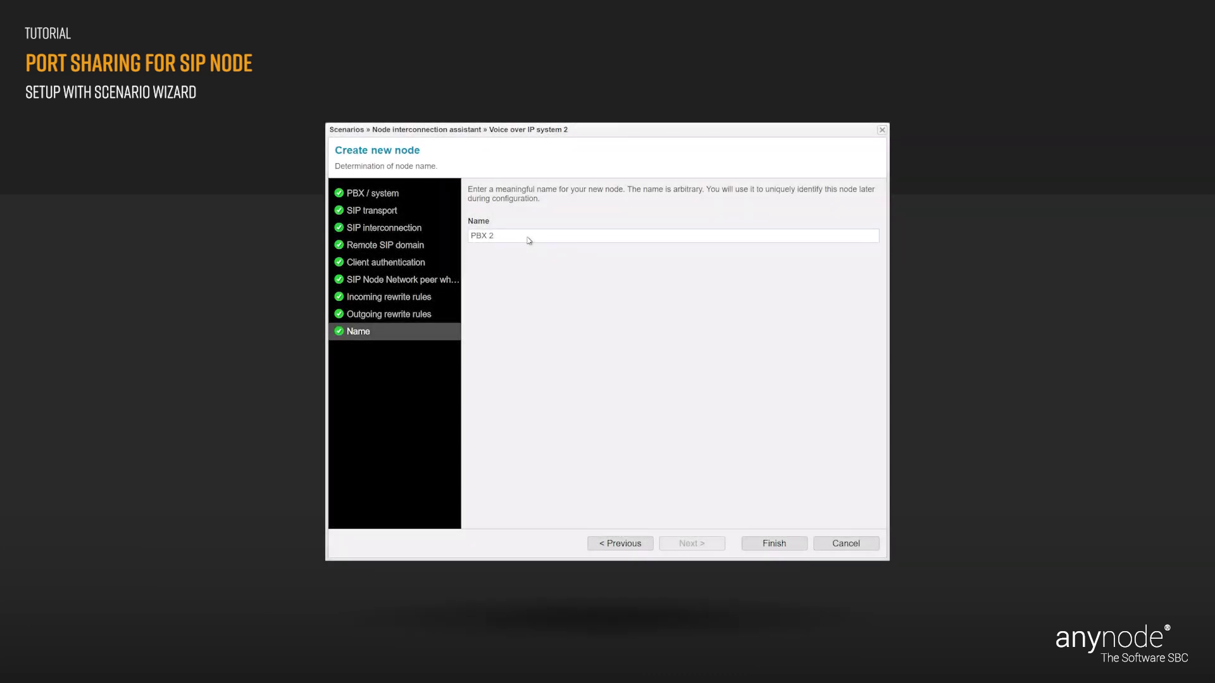
# - Finish creating node PBX 2 and advance to the Routing page with direct routing
pyautogui.click(796, 547)
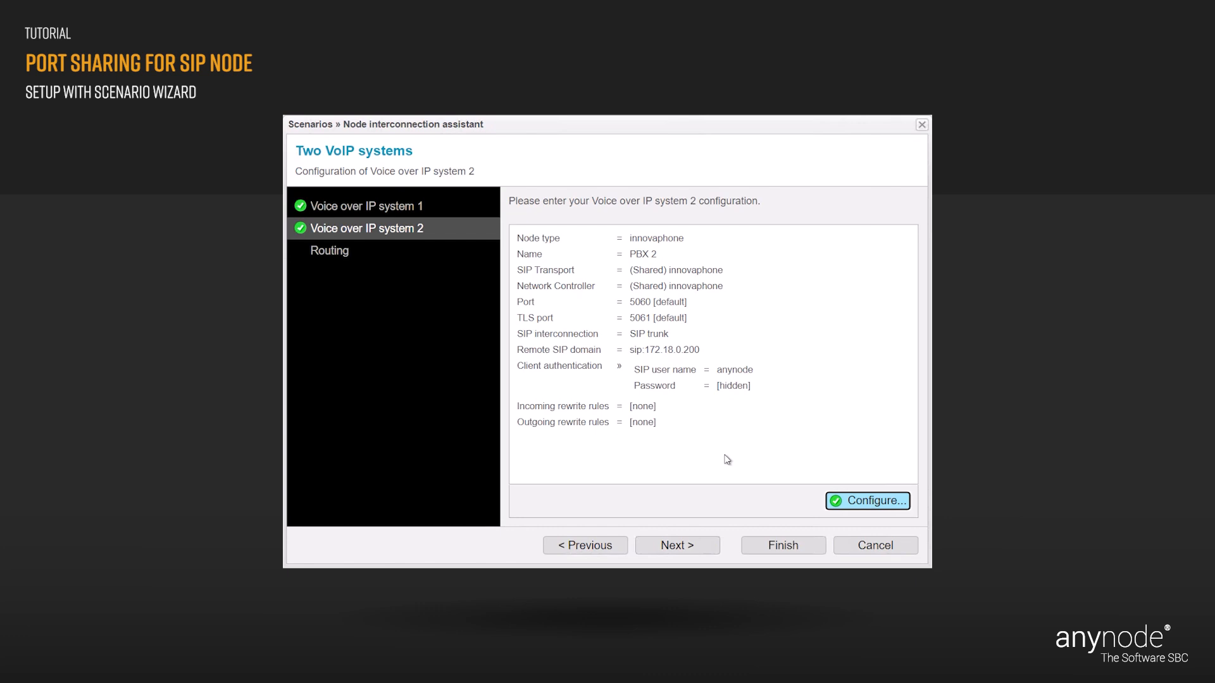
pyautogui.click(712, 546)
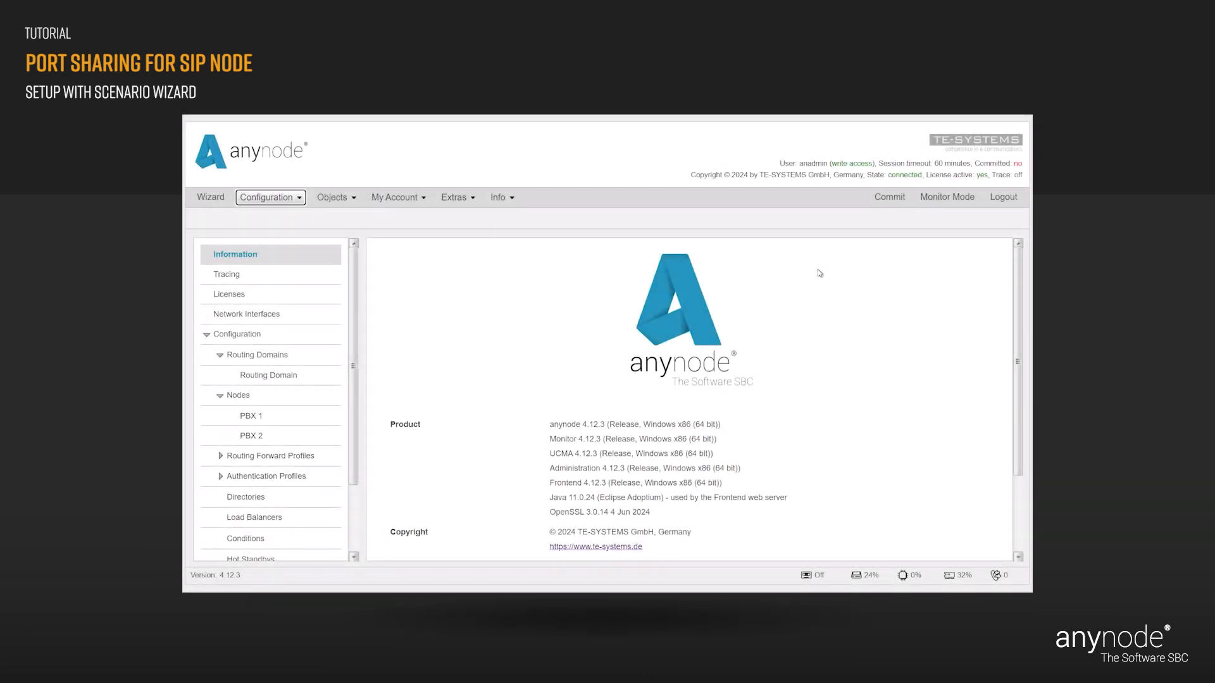
# - Commit the configuration and open PBX 2 from the Nodes tree
pyautogui.click(883, 202)
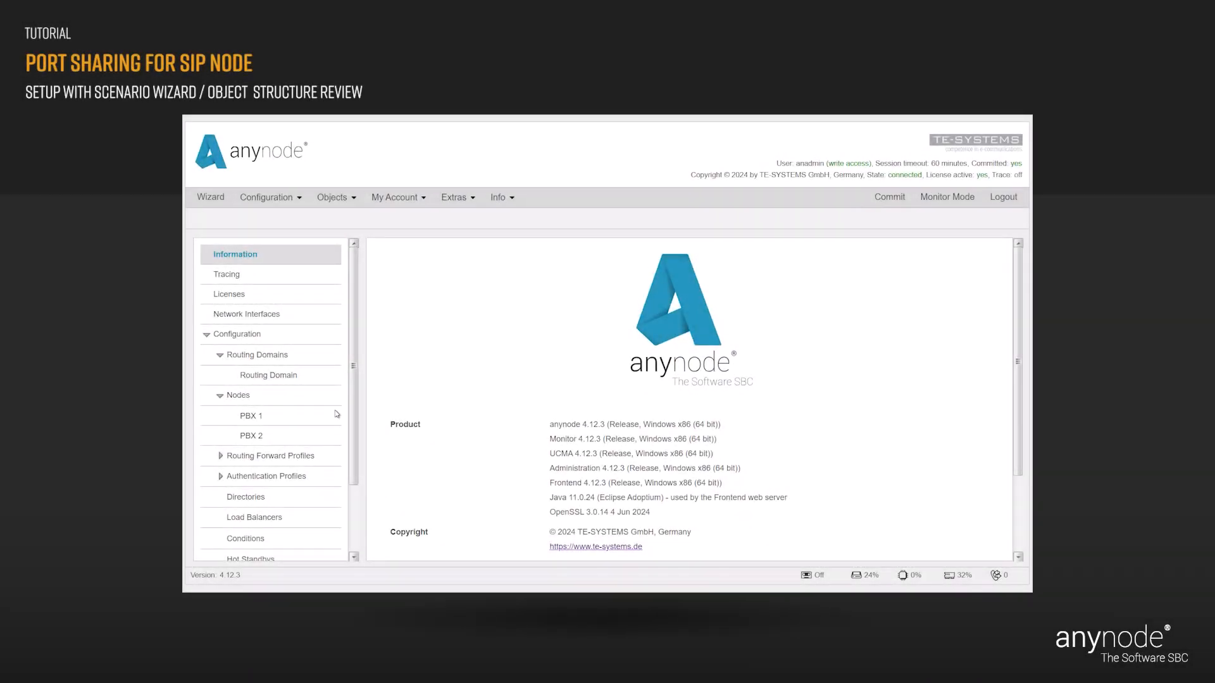
pyautogui.click(269, 437)
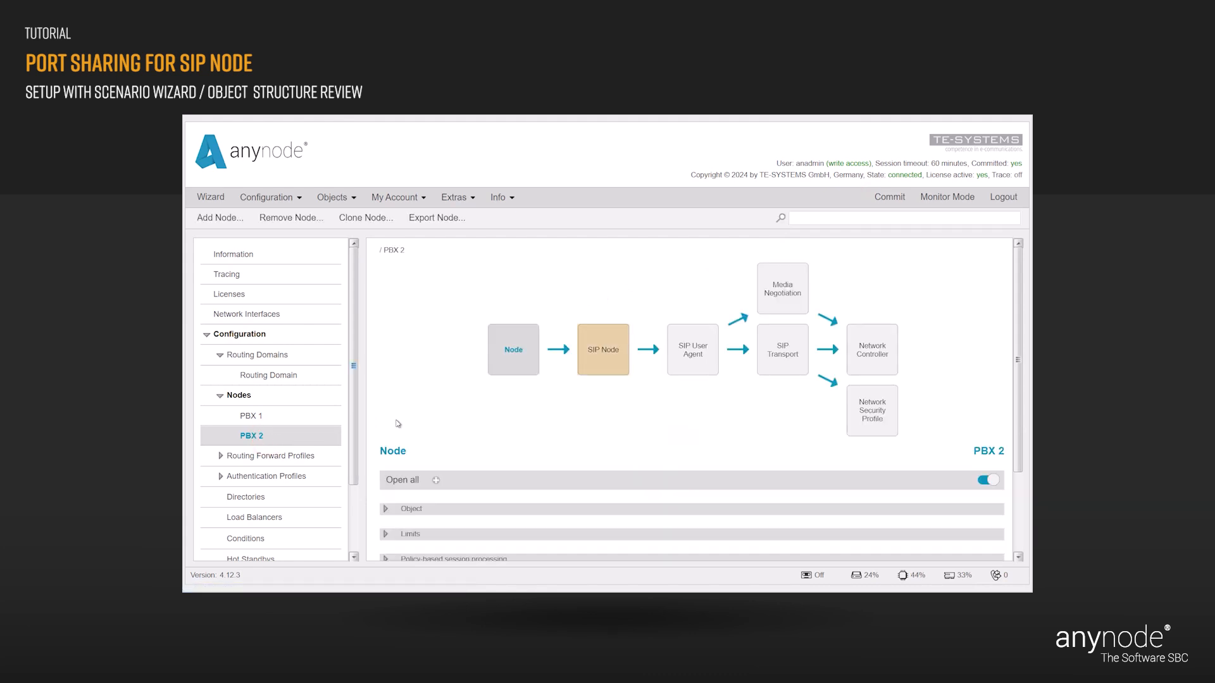
# - Check PBX 2's SIP Node settings (sip:172.18.0.200, whitelist filtering), then open its SIP Transport
pyautogui.click(600, 366)
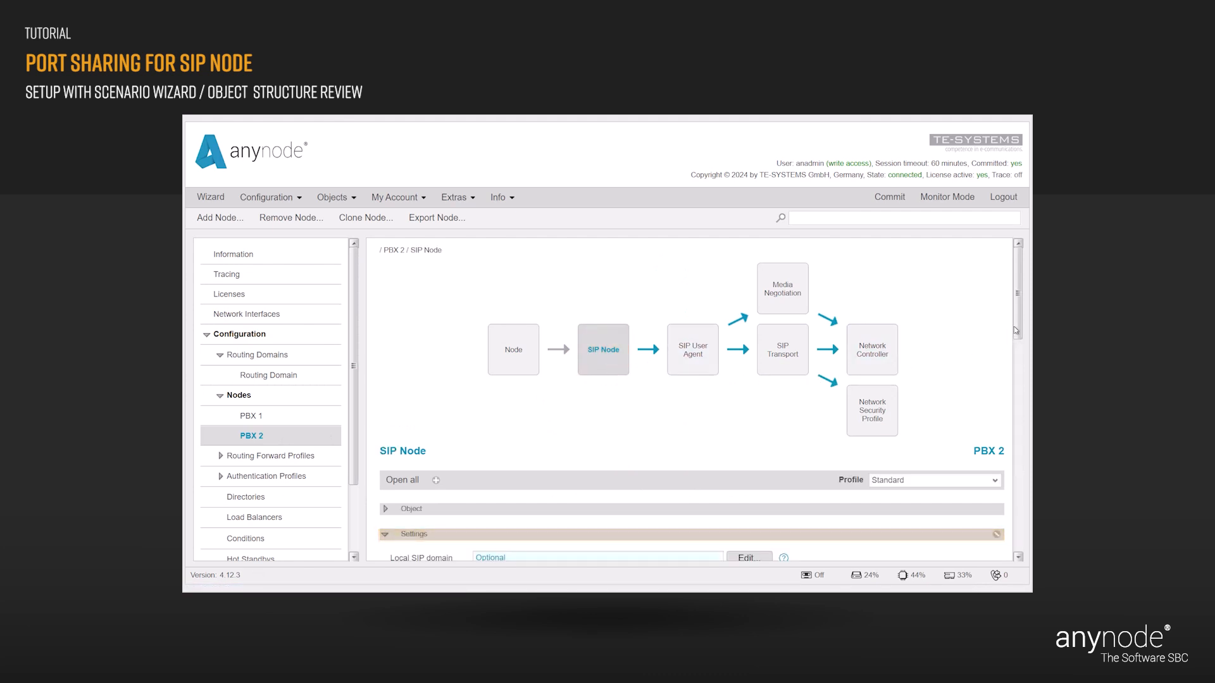
pyautogui.moveTo(1020, 326); pyautogui.dragTo(1014, 407)
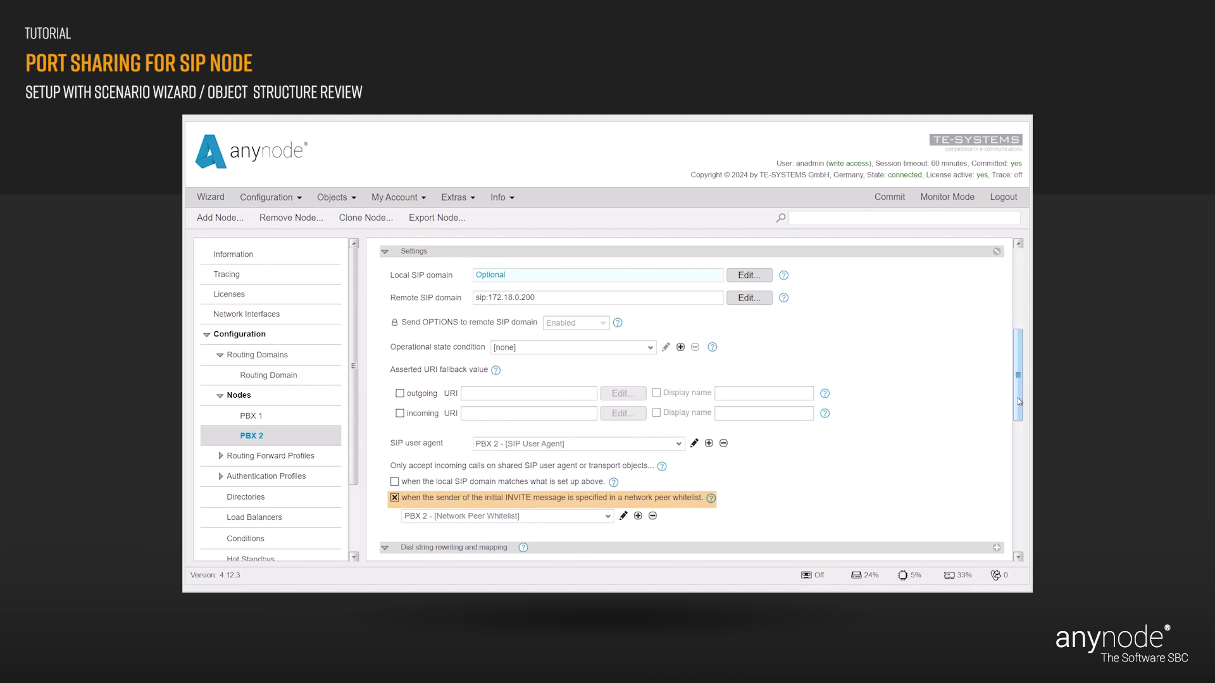
pyautogui.moveTo(1018, 400); pyautogui.dragTo(1018, 294)
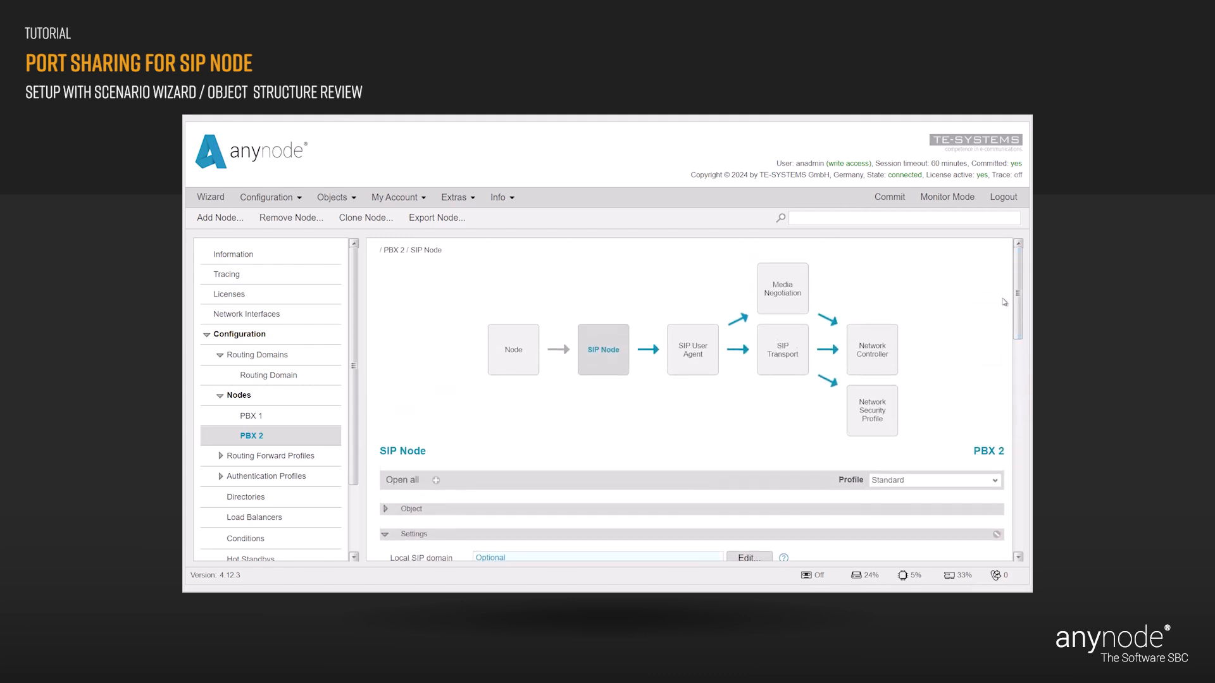
pyautogui.click(778, 356)
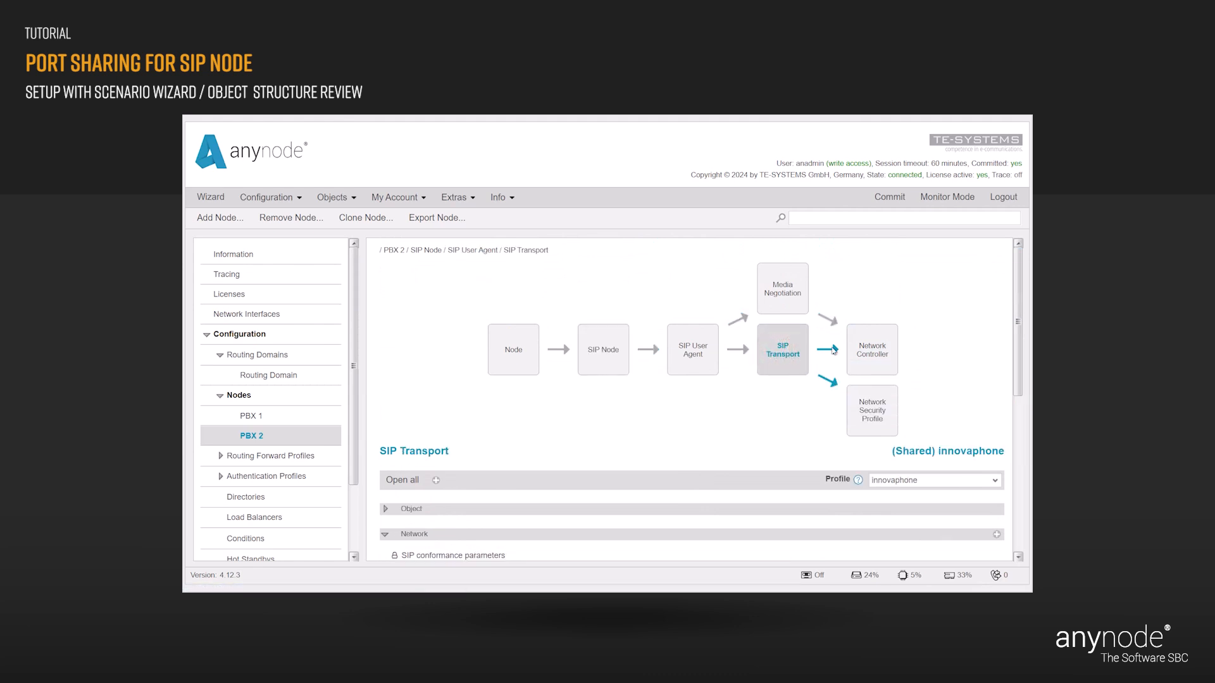
# - Confirm PBX 2's SIP User Agent uses the '(Shared) innovaphone - [SIP Transport]' transport
pyautogui.moveTo(1016, 309); pyautogui.dragTo(1019, 405)
pyautogui.click(690, 360)
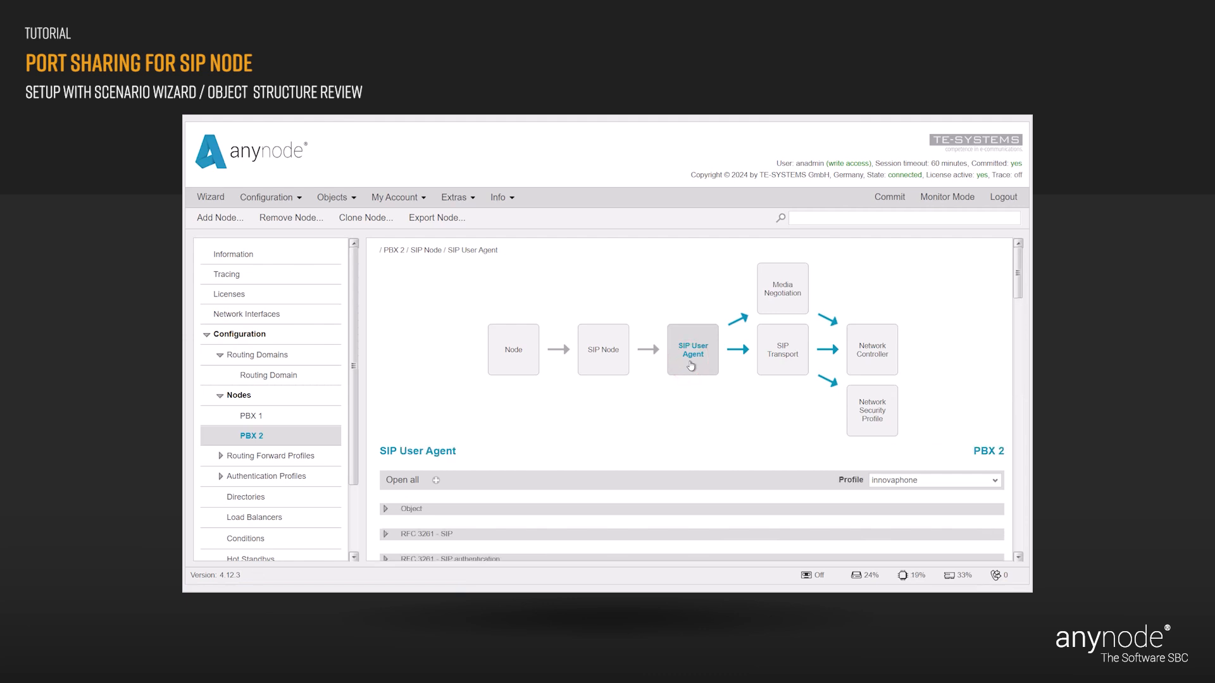
pyautogui.click(385, 509)
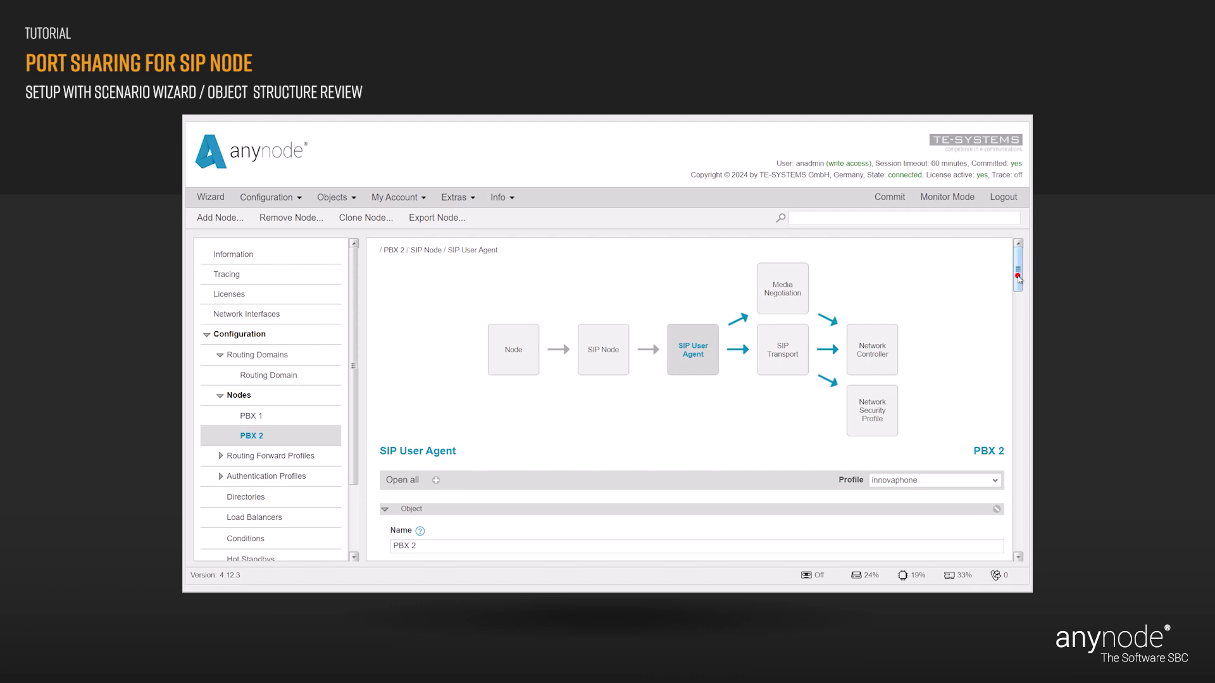
pyautogui.moveTo(1016, 275); pyautogui.dragTo(1018, 308)
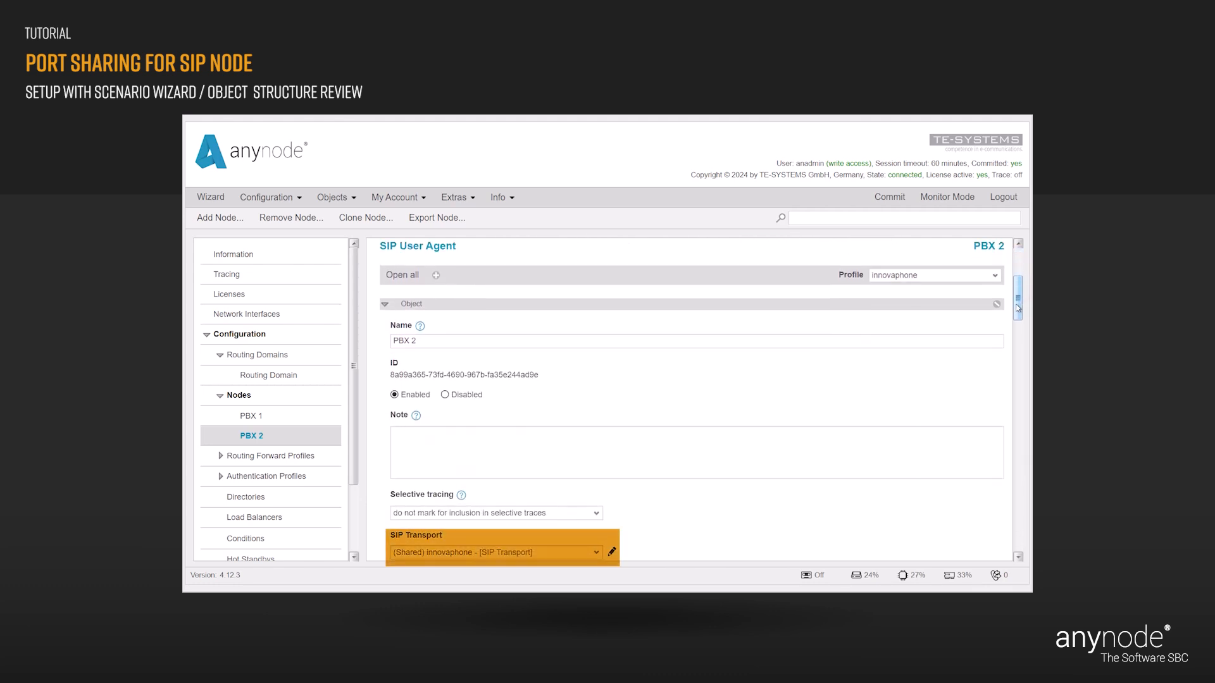
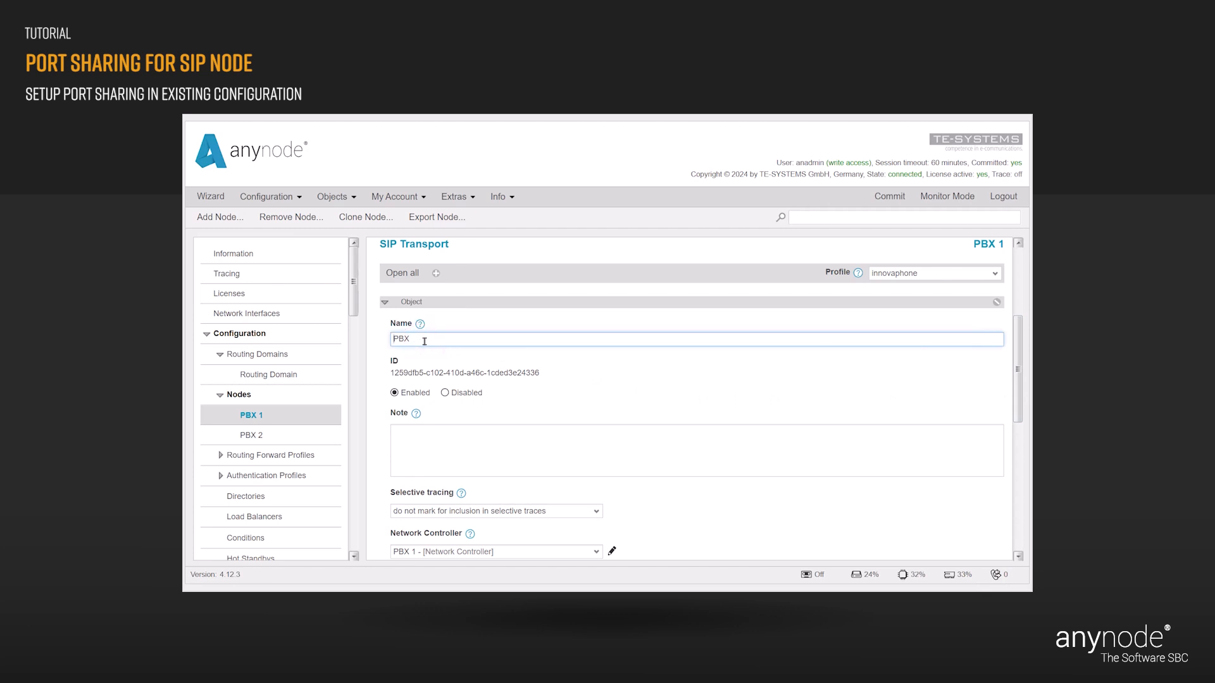
# - Name PBX 1's transport 'Shared PBX', then bring up PBX 1's SIP node shared-port restriction settings
pyautogui.write('Shared')
pyautogui.click(474, 316)
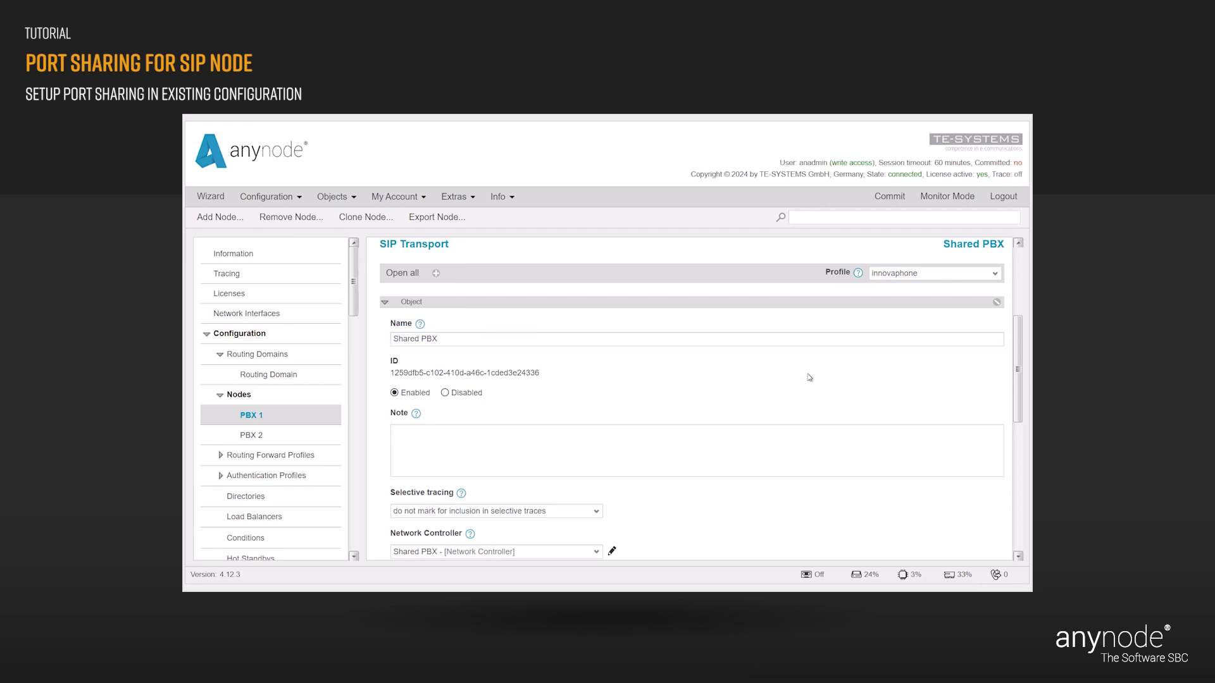
pyautogui.moveTo(1014, 377); pyautogui.dragTo(1014, 312)
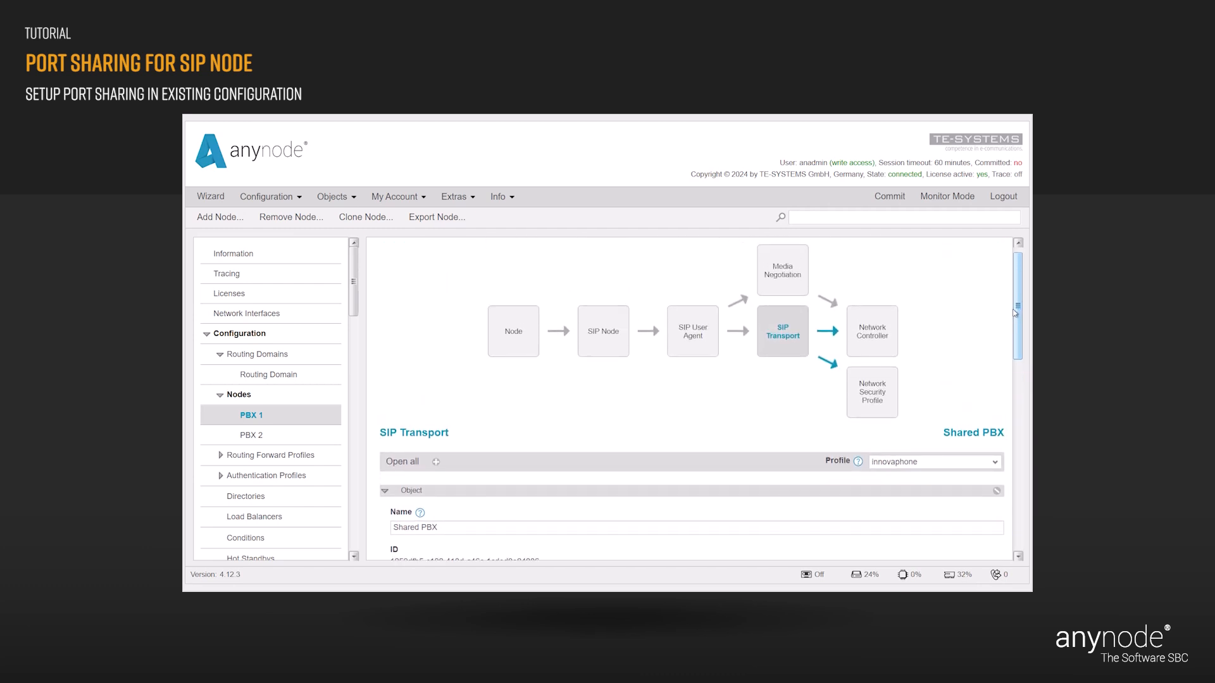
pyautogui.click(611, 342)
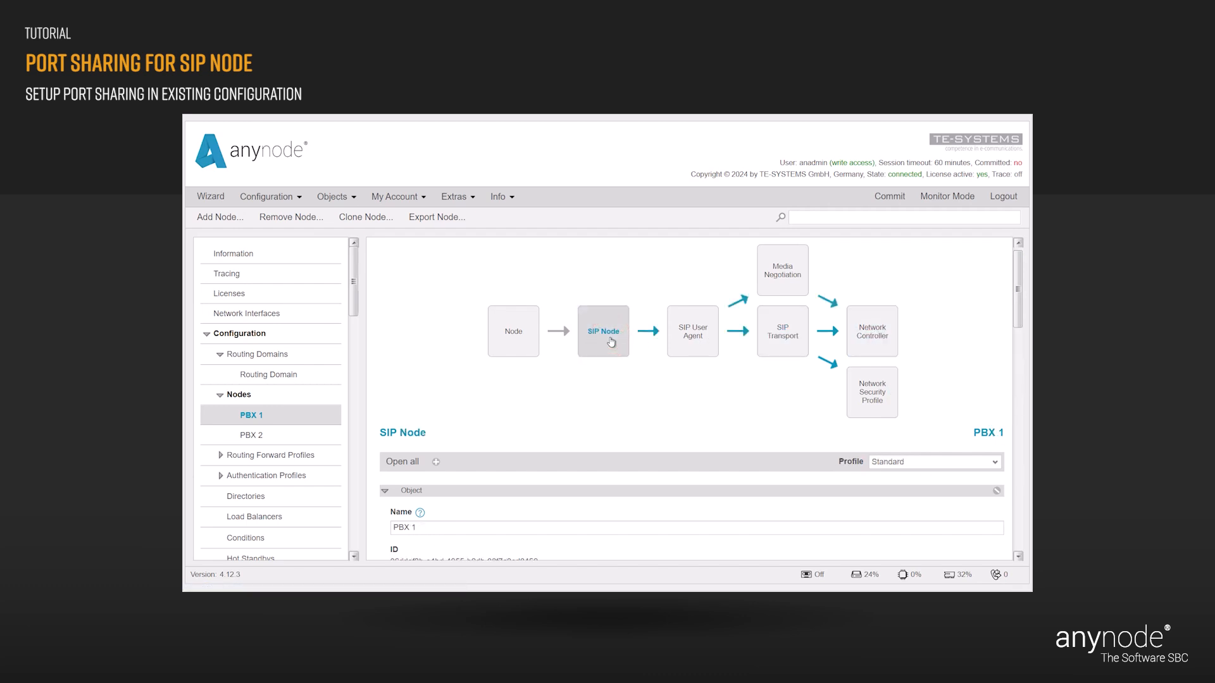
pyautogui.moveTo(1016, 303); pyautogui.dragTo(1018, 430)
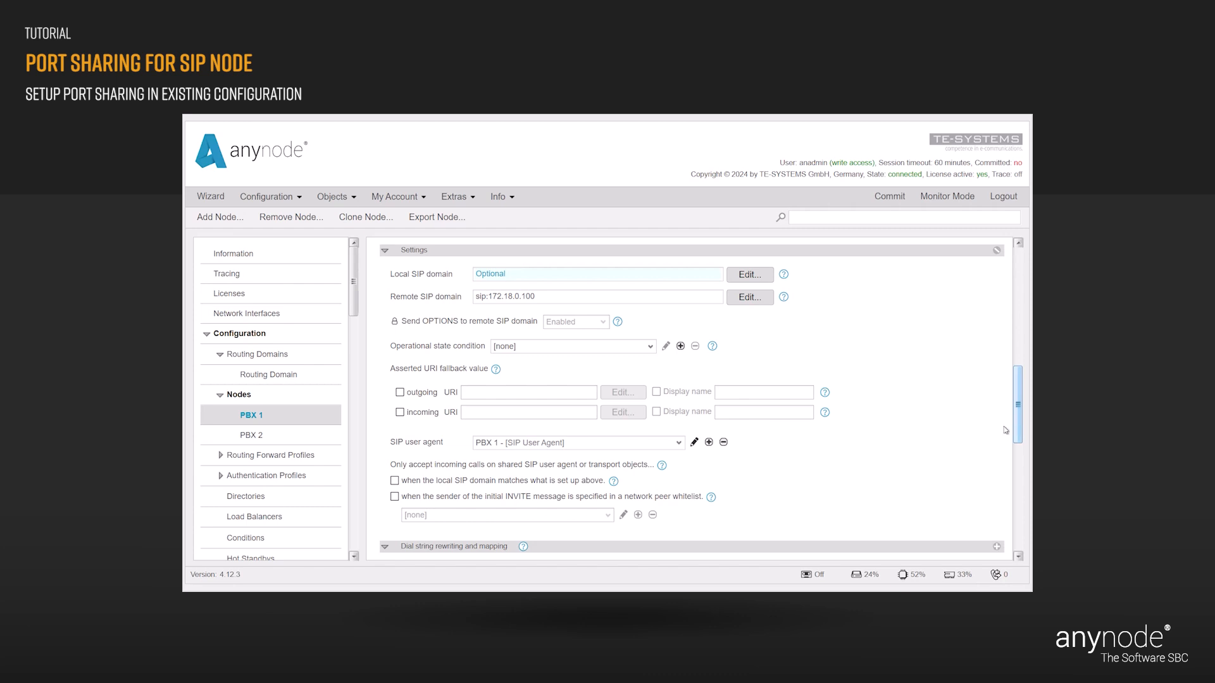
# - Restrict PBX 1 to whitelisted peers via a new 'Network Peer Whitelist PBX 1', then open it
pyautogui.click(394, 497)
pyautogui.click(638, 515)
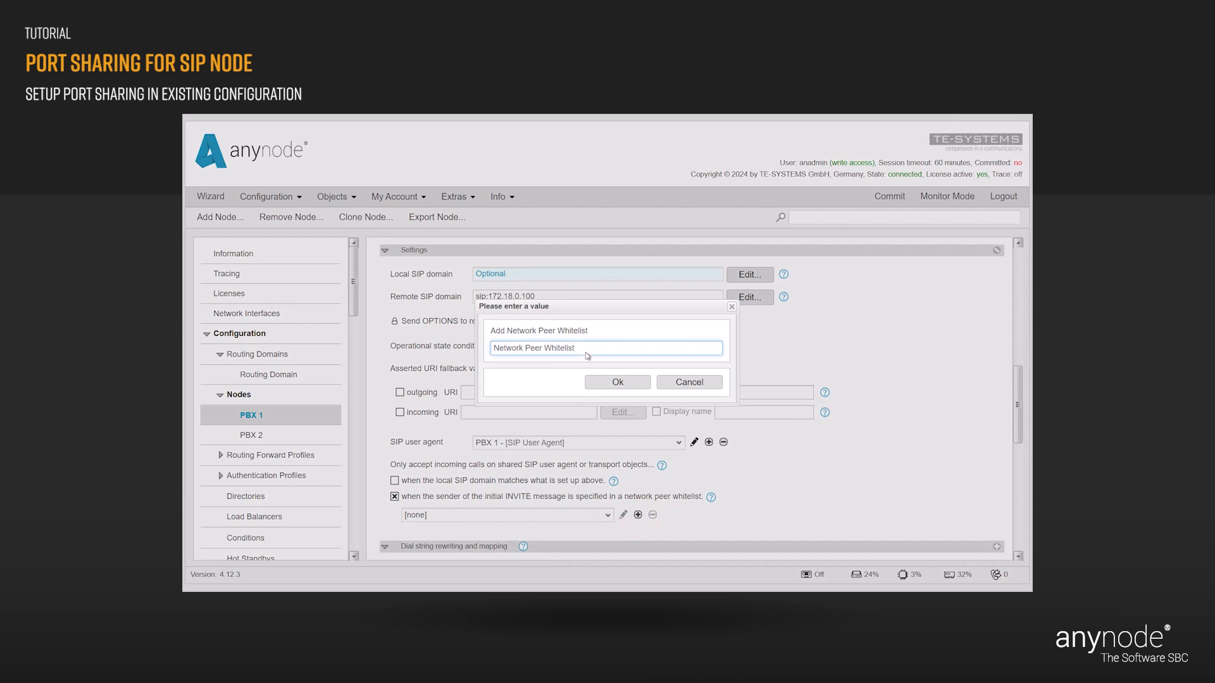
pyautogui.click(582, 351)
pyautogui.write('PBX 1')
pyautogui.click(626, 383)
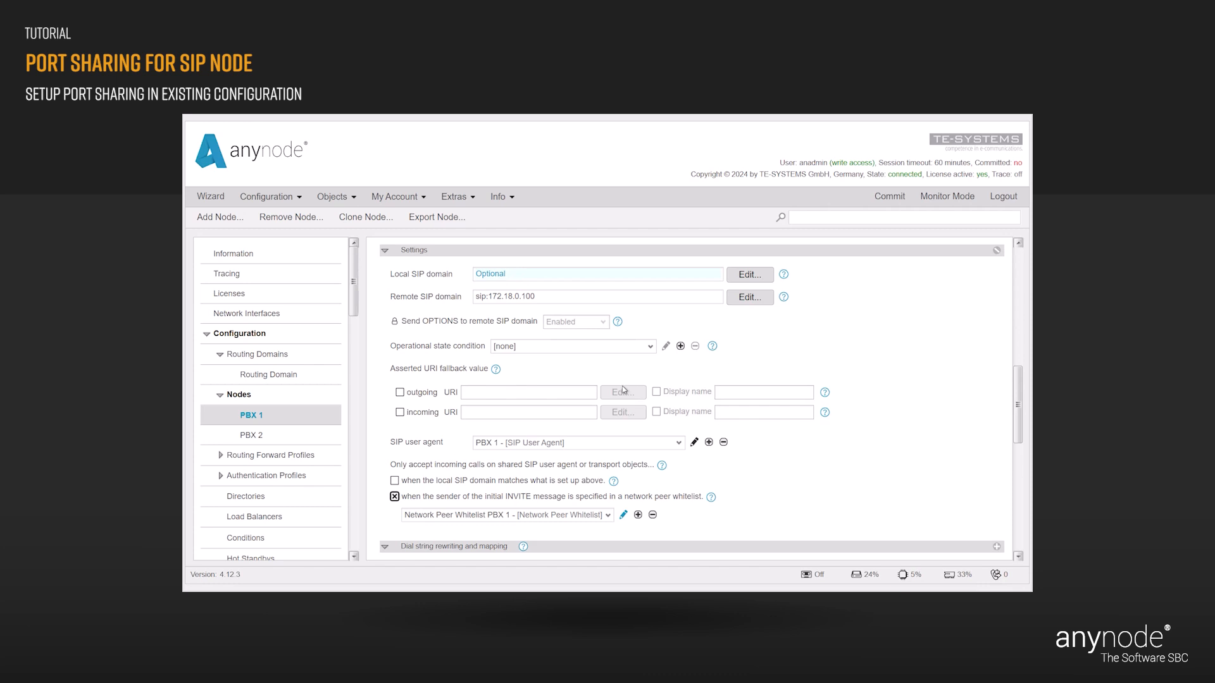
pyautogui.click(623, 516)
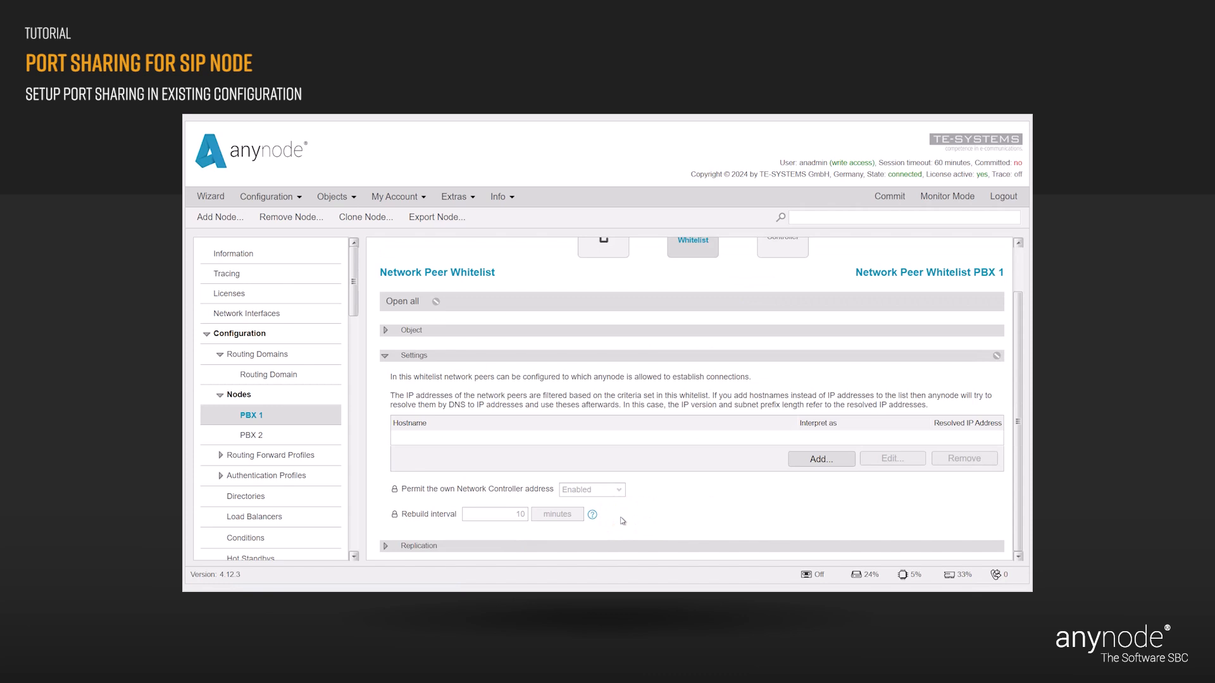
# - Add hostname 172.18.0.100 as an allowed peer in PBX 1's whitelist
pyautogui.click(824, 460)
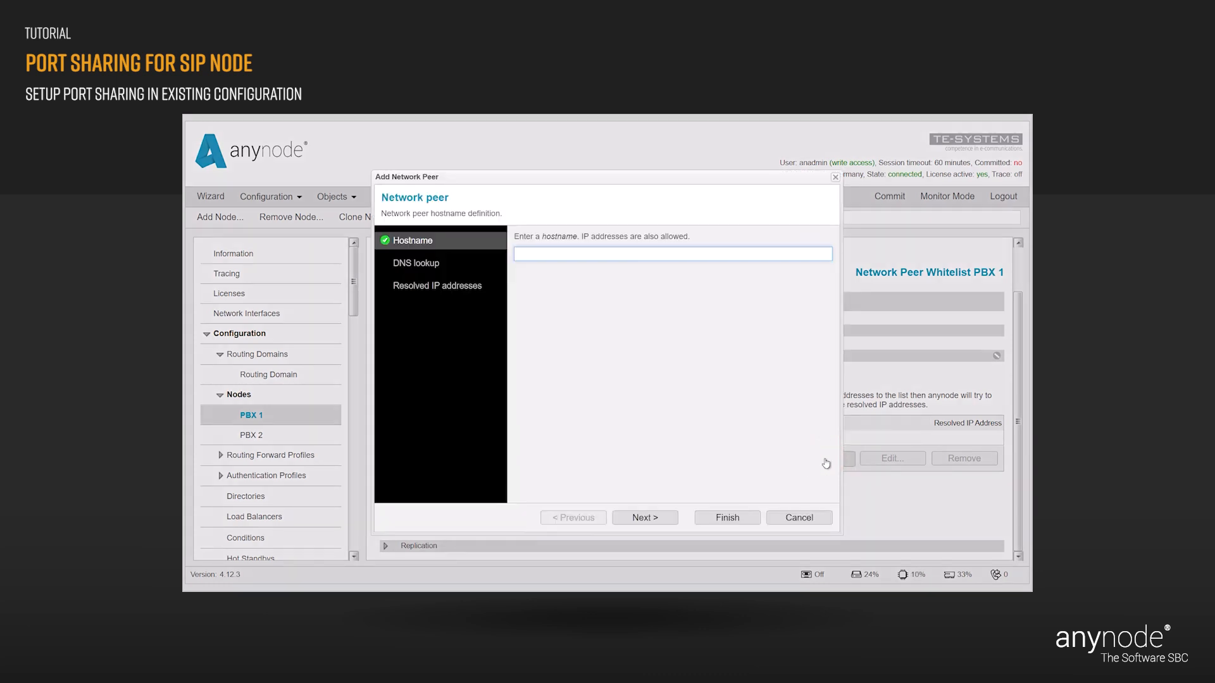
pyautogui.click(528, 255)
pyautogui.write('172.18.0.100')
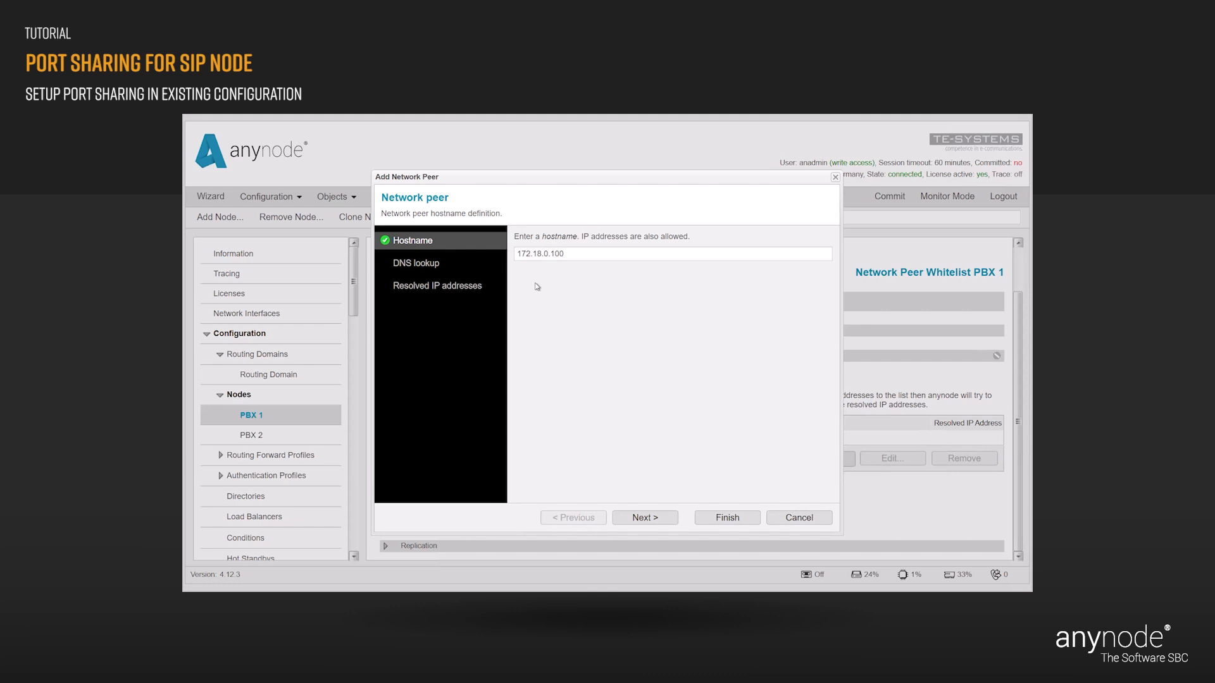
pyautogui.click(728, 518)
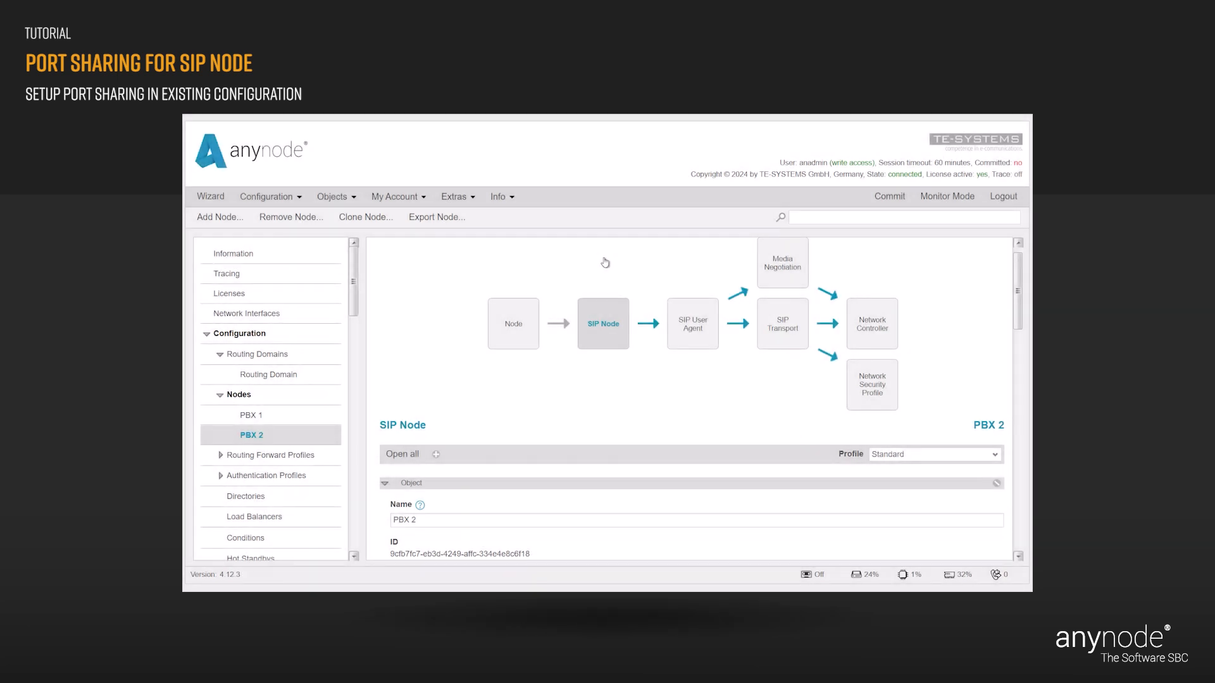
# - Assign 'Shared PBX - [SIP Transport]' as the transport of PBX 2's SIP user agent
pyautogui.click(701, 331)
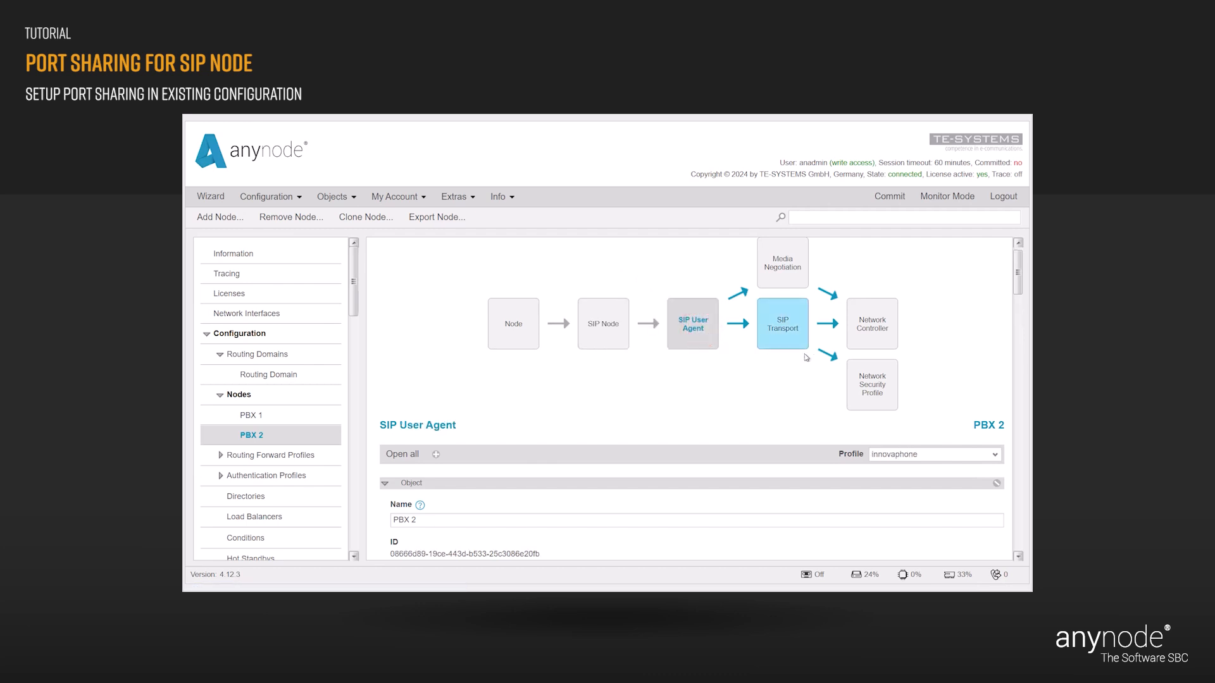
pyautogui.moveTo(1019, 277); pyautogui.dragTo(1018, 298)
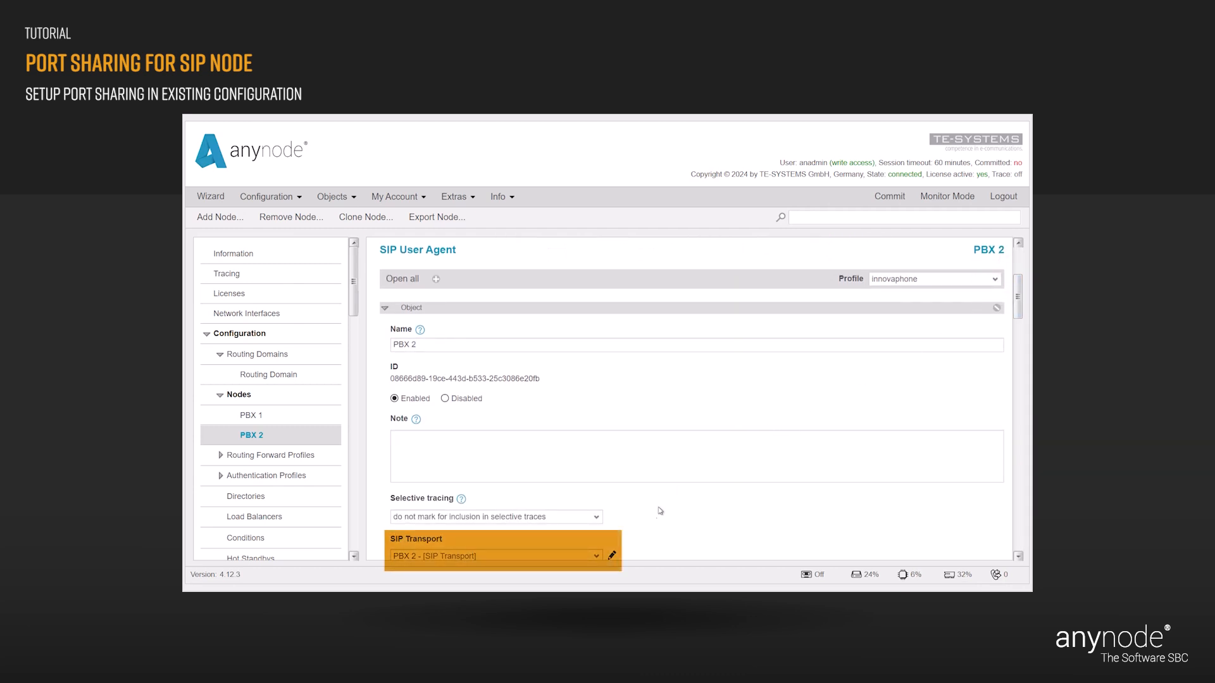
pyautogui.click(595, 556)
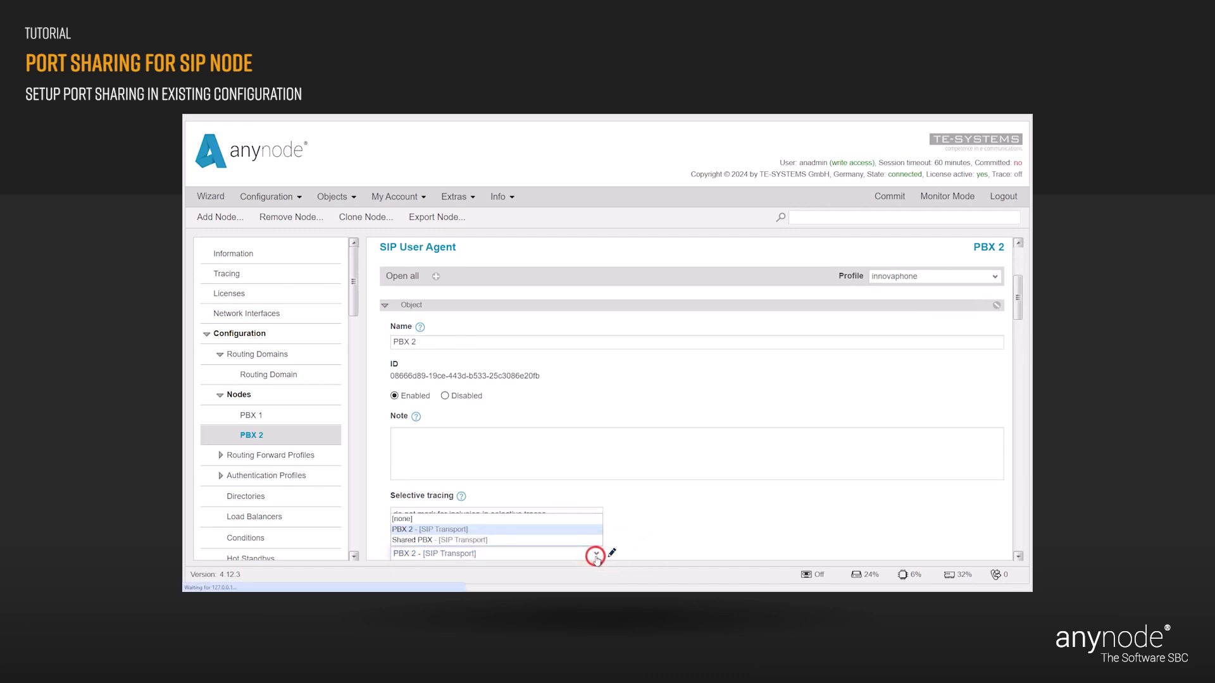
pyautogui.click(546, 540)
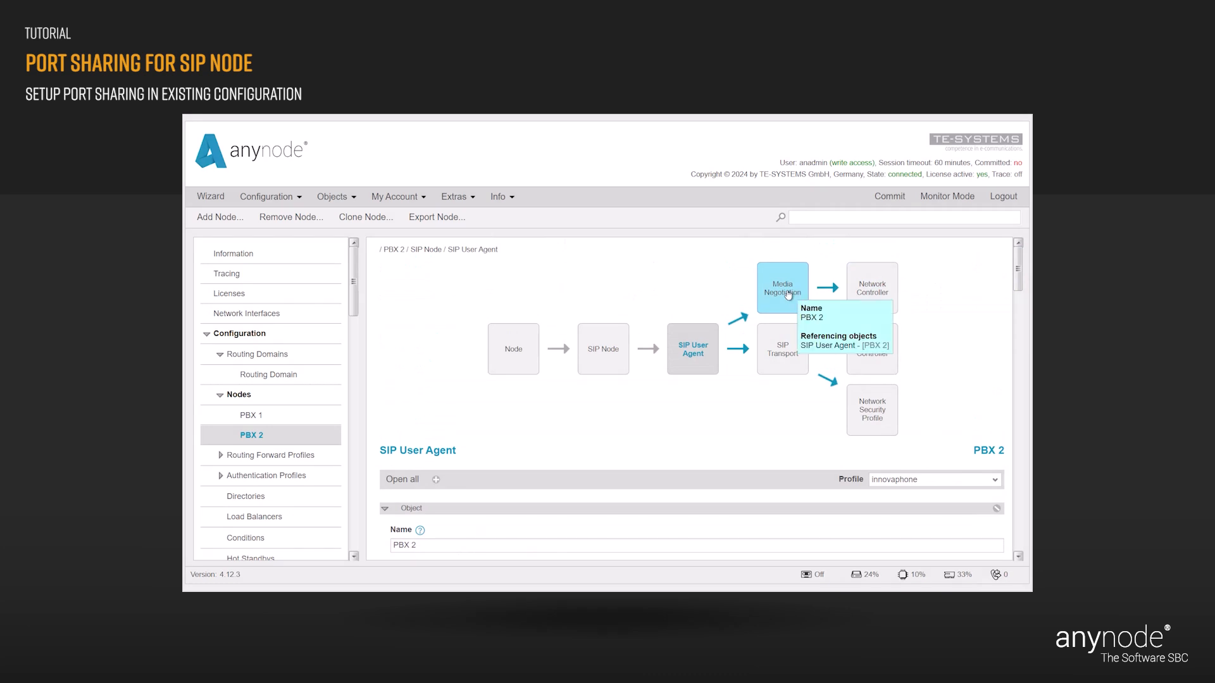
# - Choose 'Shared PBX' as PBX 2's media negotiation network controller, then view the SIP transport
pyautogui.click(786, 291)
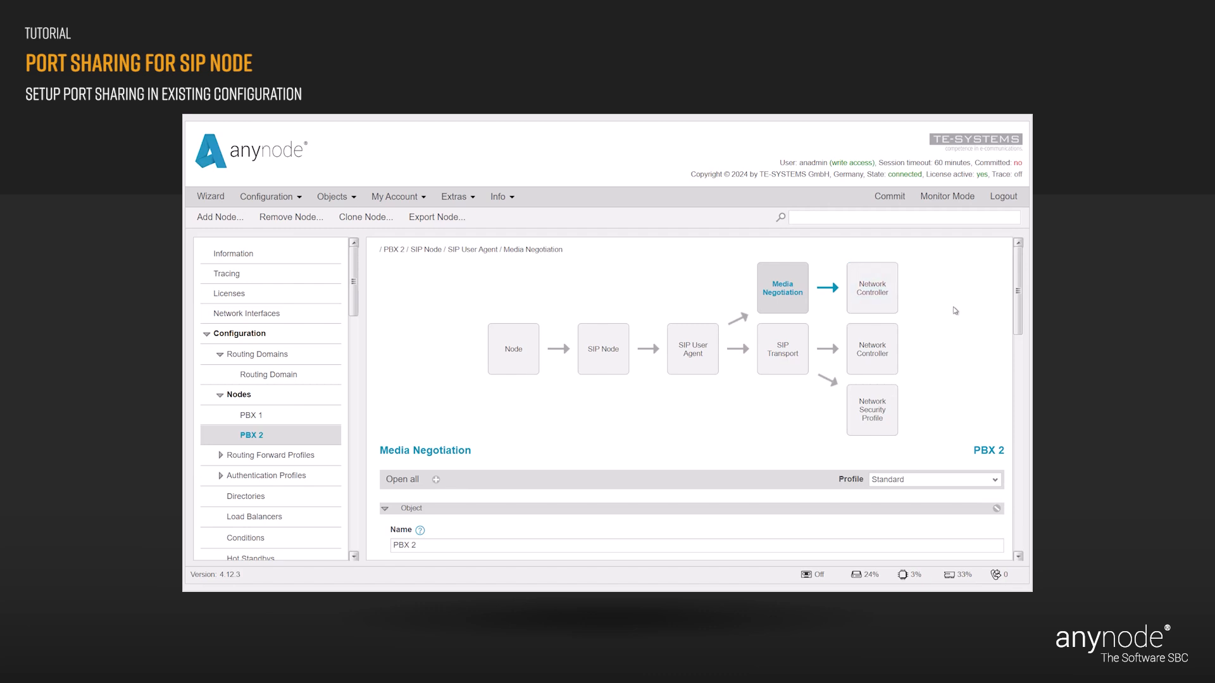
pyautogui.moveTo(1016, 295); pyautogui.dragTo(1017, 353)
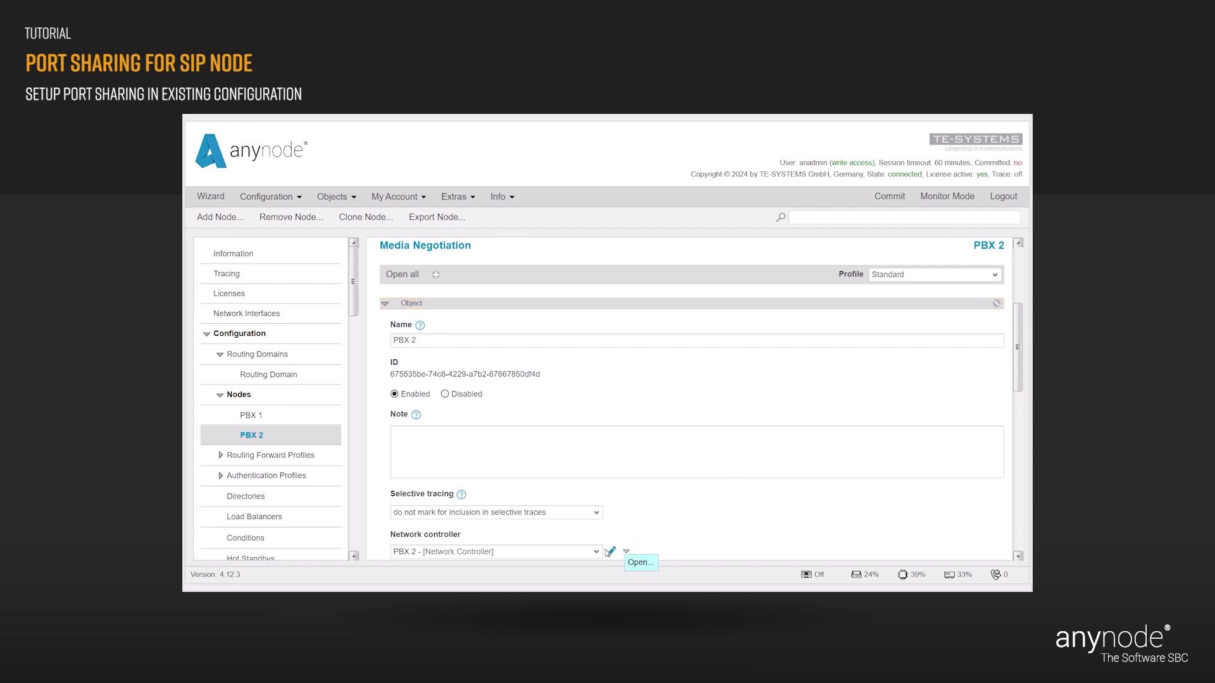
pyautogui.click(598, 552)
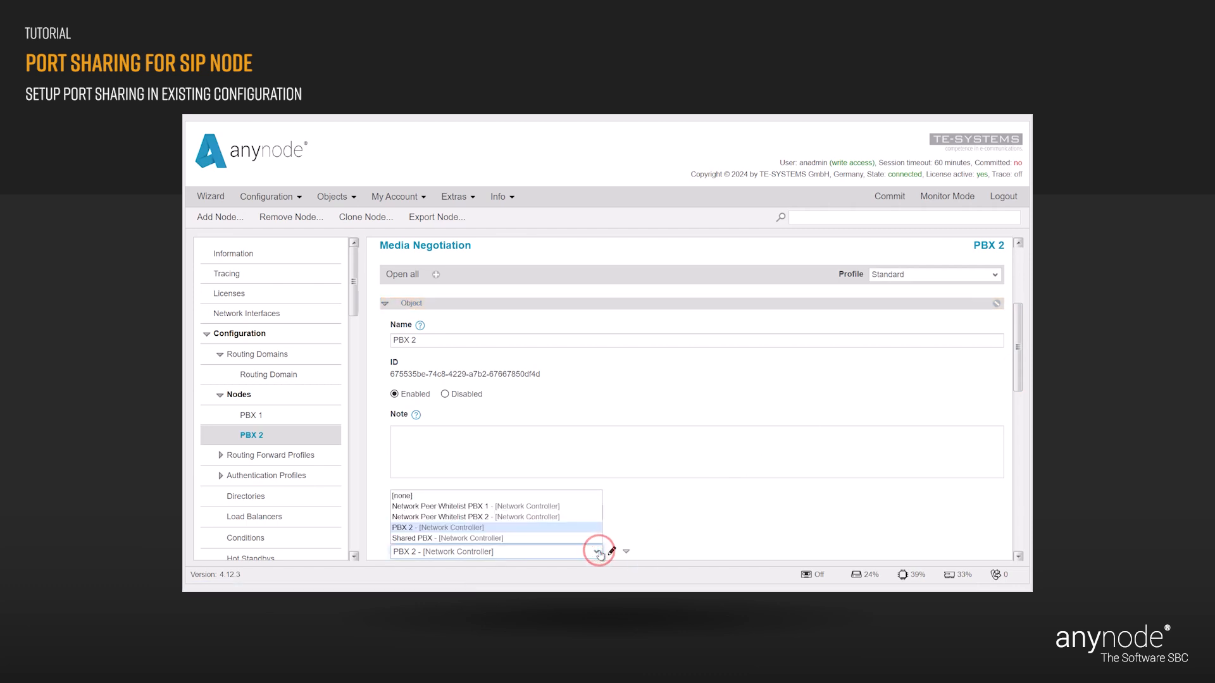
pyautogui.click(557, 542)
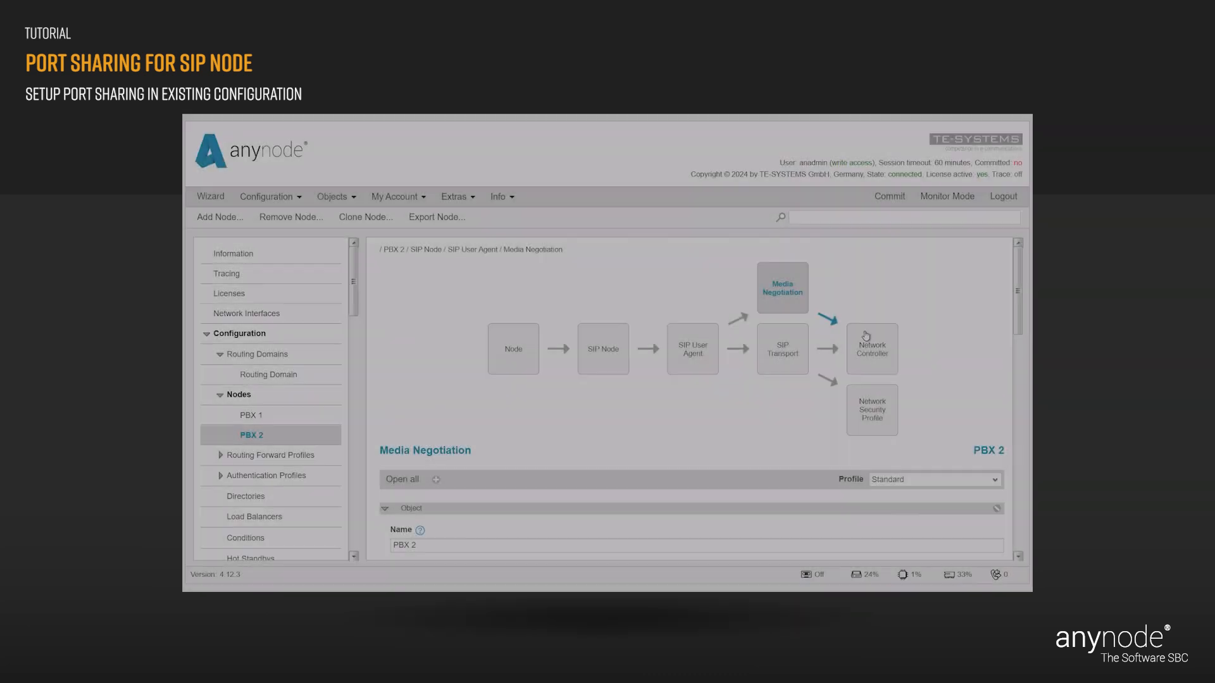
pyautogui.click(783, 353)
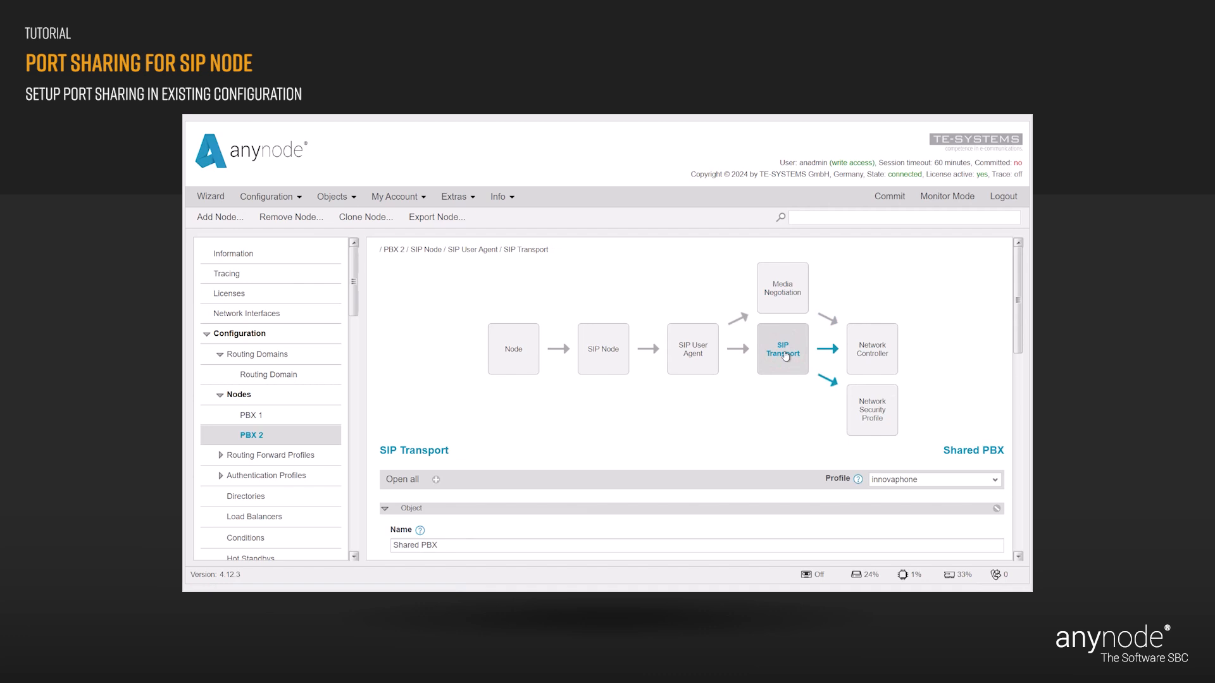
# - Scroll to the Network section and open the Shared PBX network peer whitelist
pyautogui.moveTo(1016, 311); pyautogui.dragTo(1012, 492)
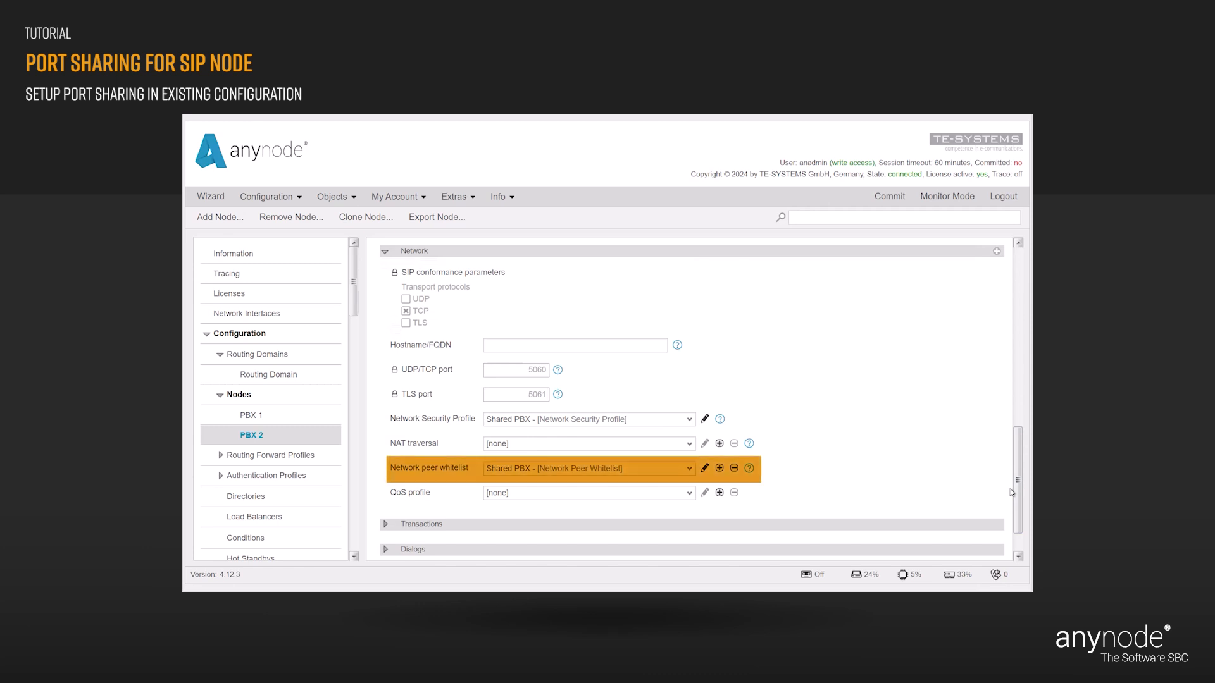
pyautogui.click(705, 469)
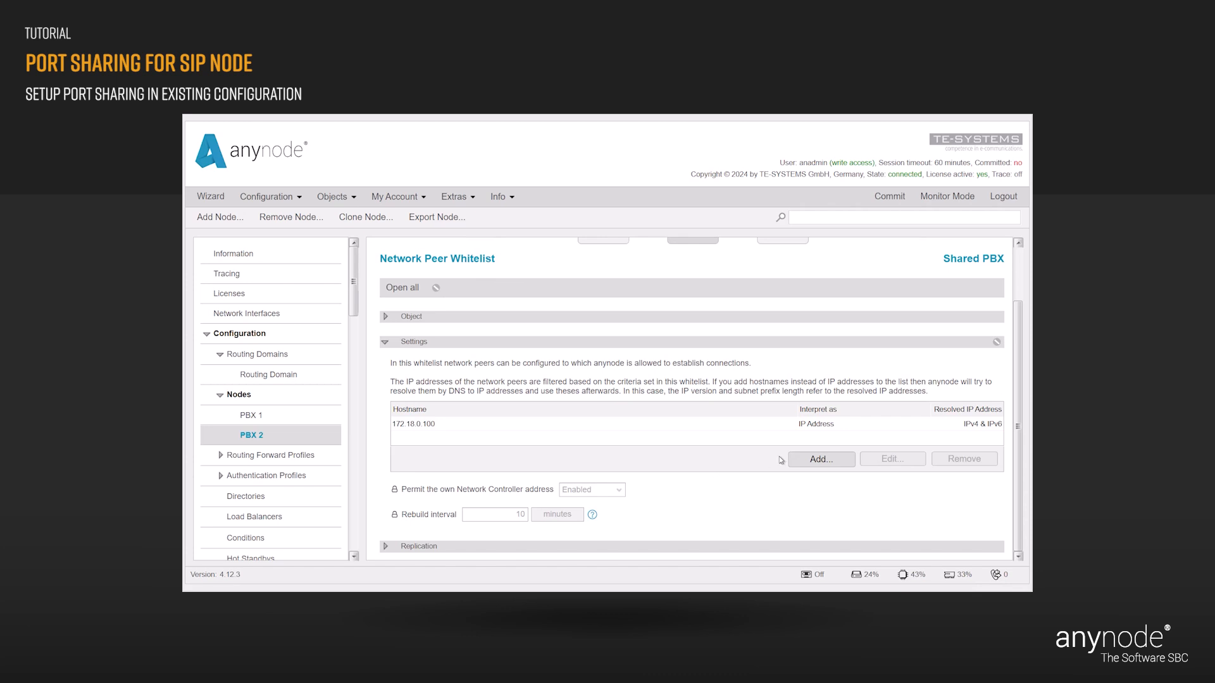
# - Add hostname 172.18.0.200 as a second allowed peer in the Shared PBX whitelist
pyautogui.click(817, 460)
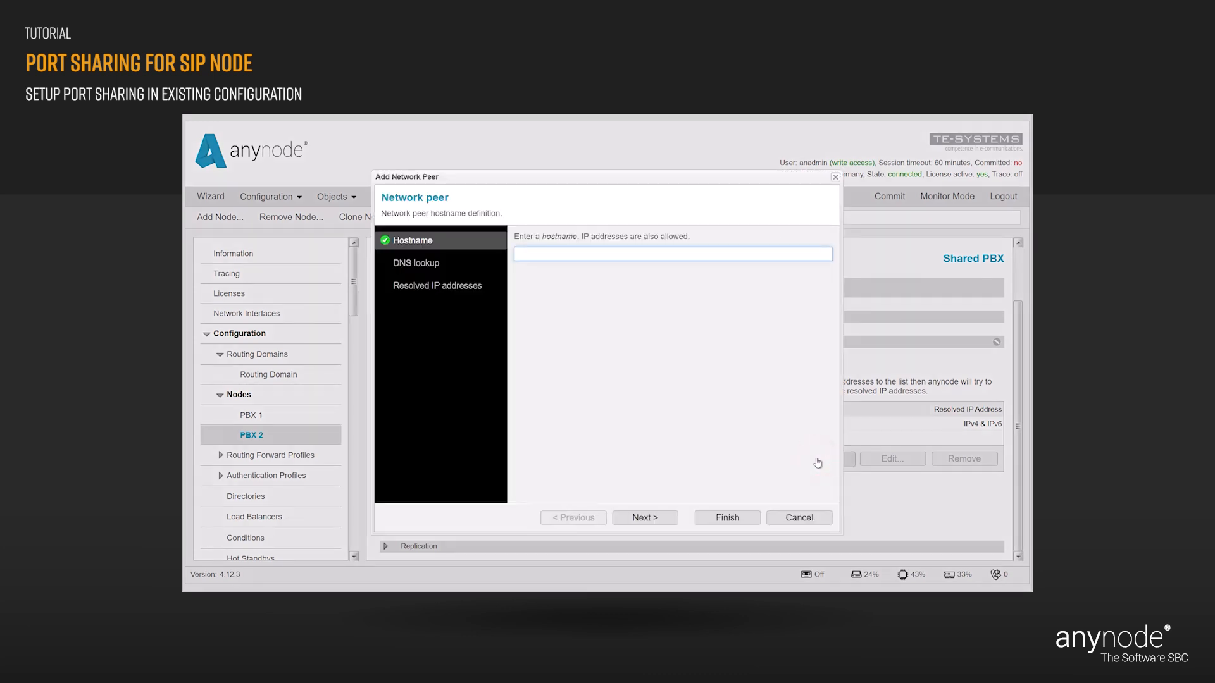
pyautogui.write('172.18.0.200')
pyautogui.click(753, 519)
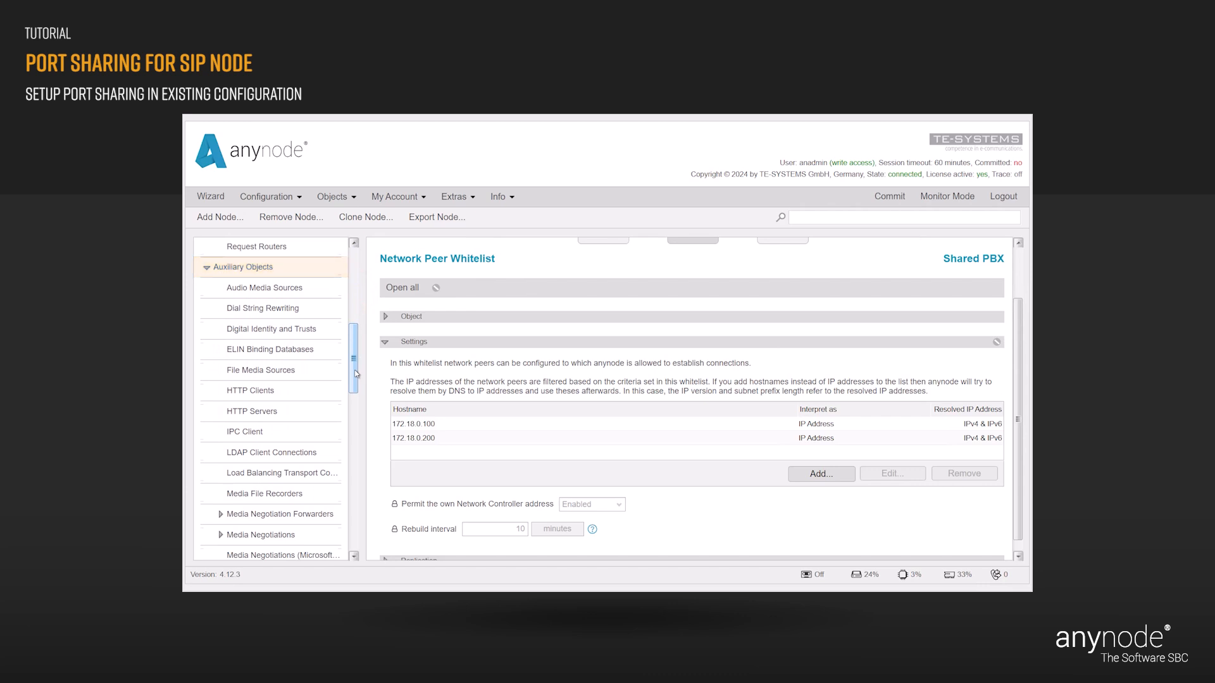
# - Select the old PBX 2 SIP transport under SIP Transports and begin its removal
pyautogui.moveTo(356, 374); pyautogui.dragTo(374, 510)
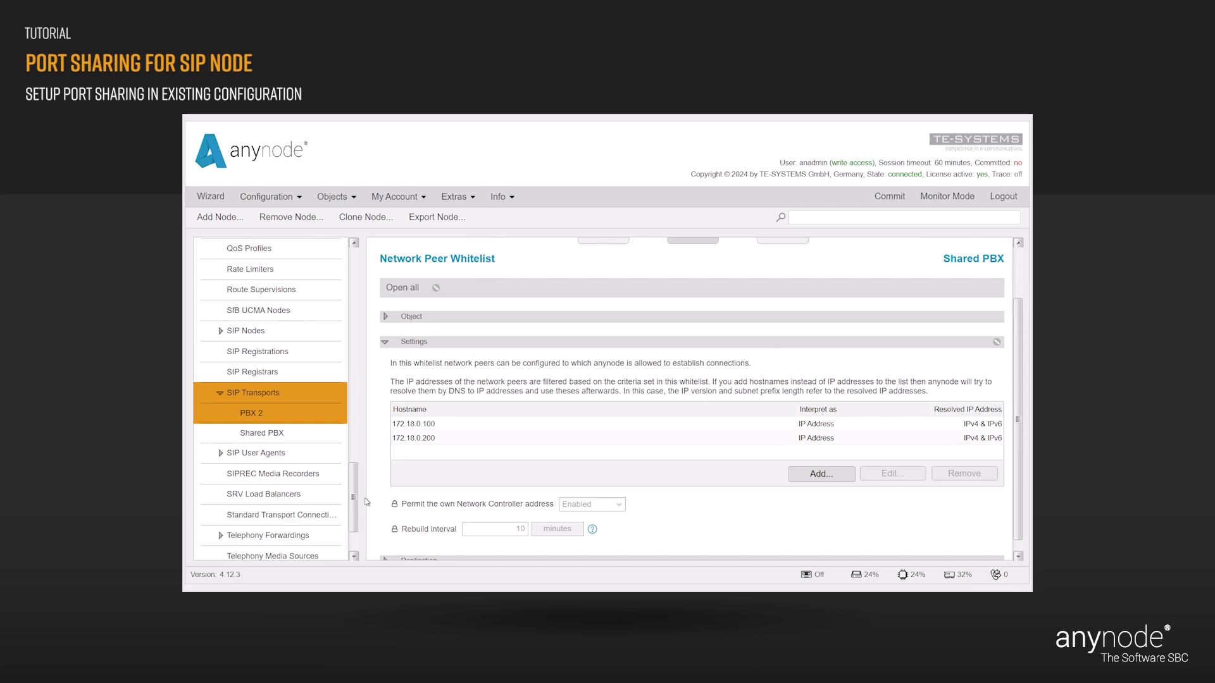
pyautogui.click(263, 417)
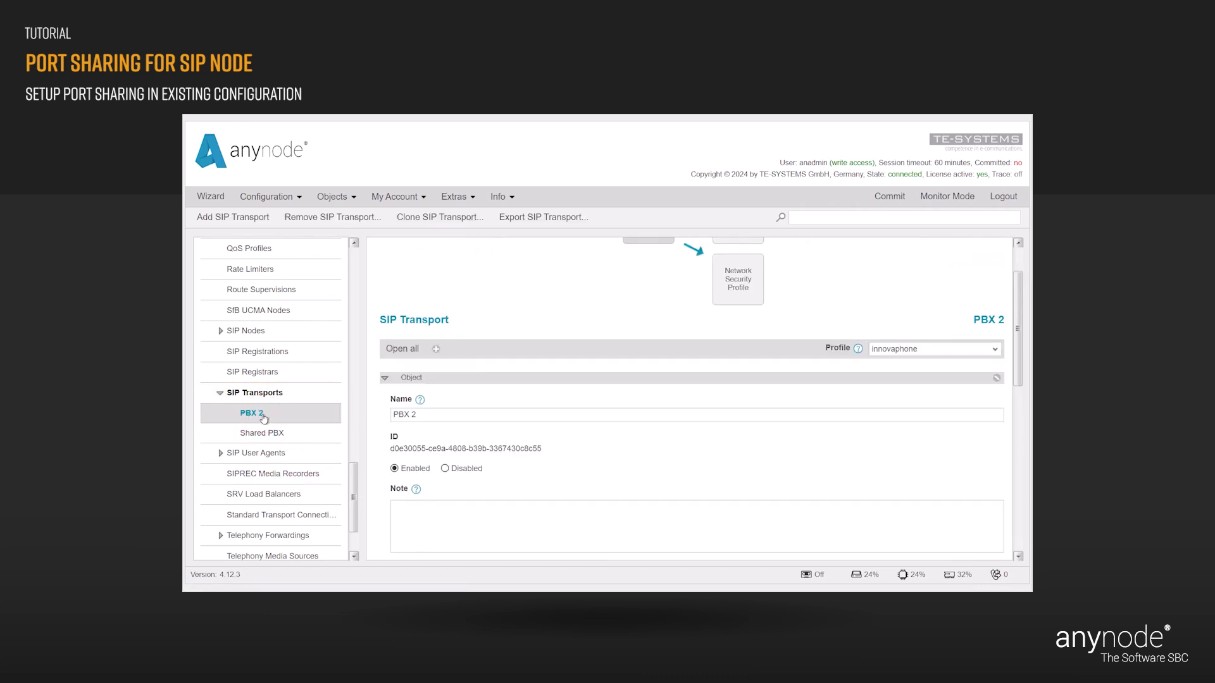
pyautogui.click(365, 217)
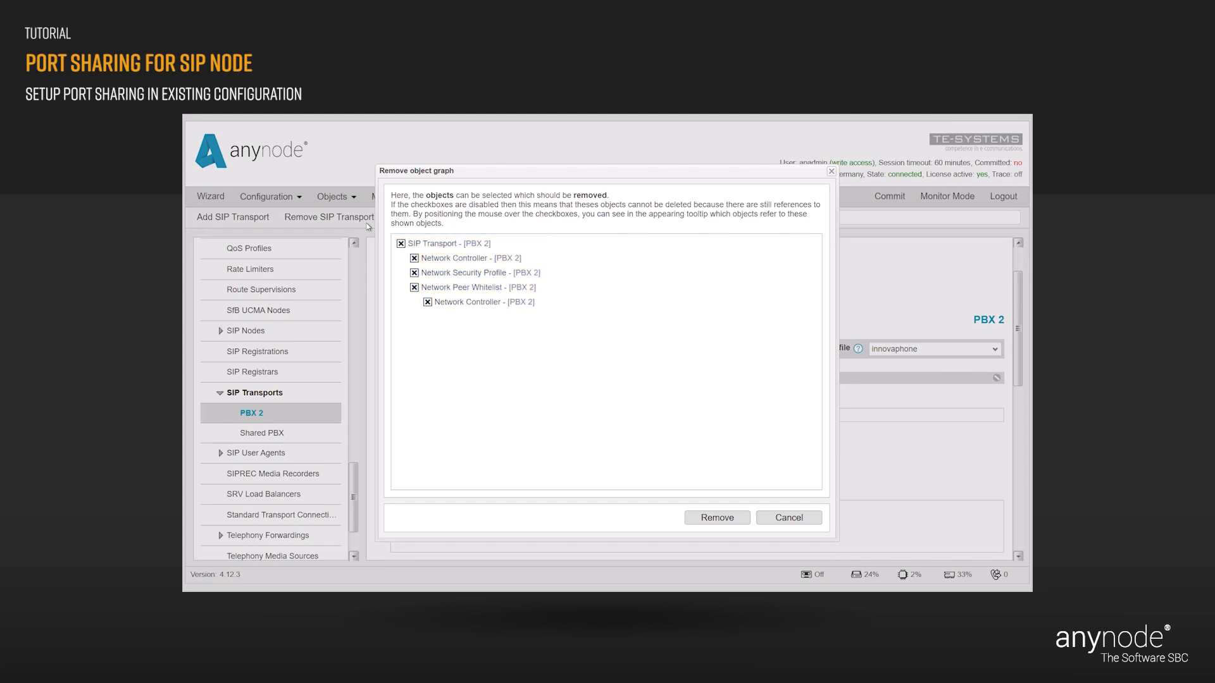
# - Remove PBX 2's transport with its controller, security profile and whitelist, then commit
pyautogui.click(712, 519)
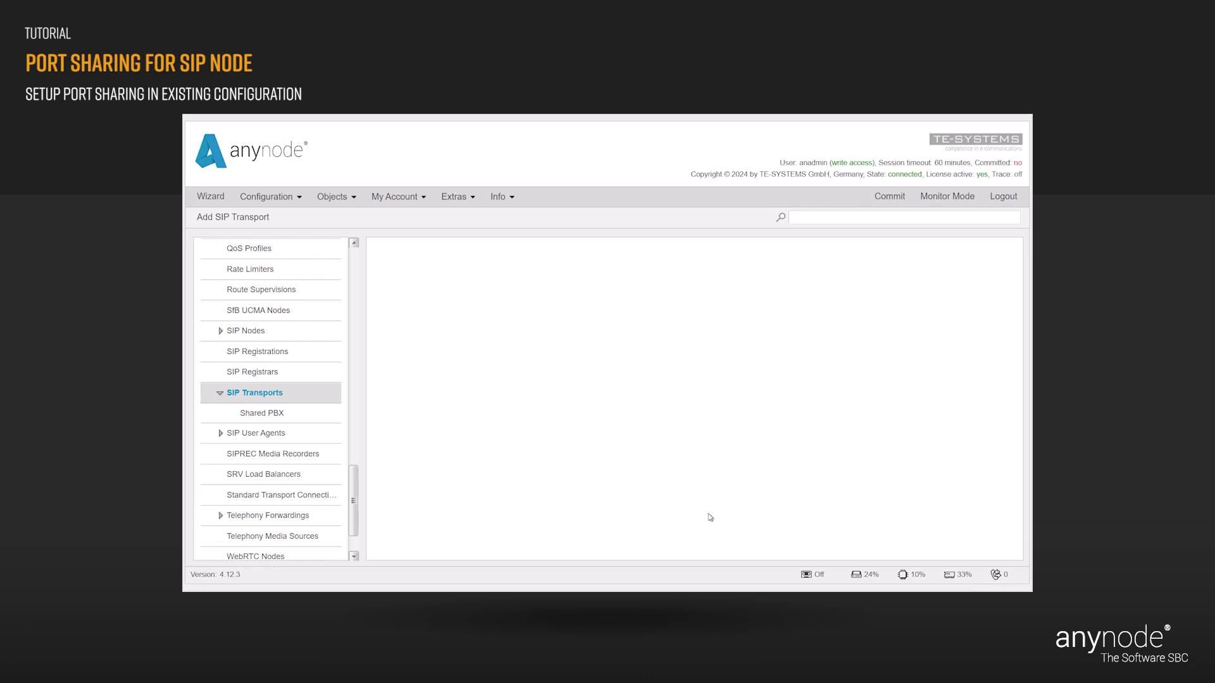
pyautogui.click(884, 198)
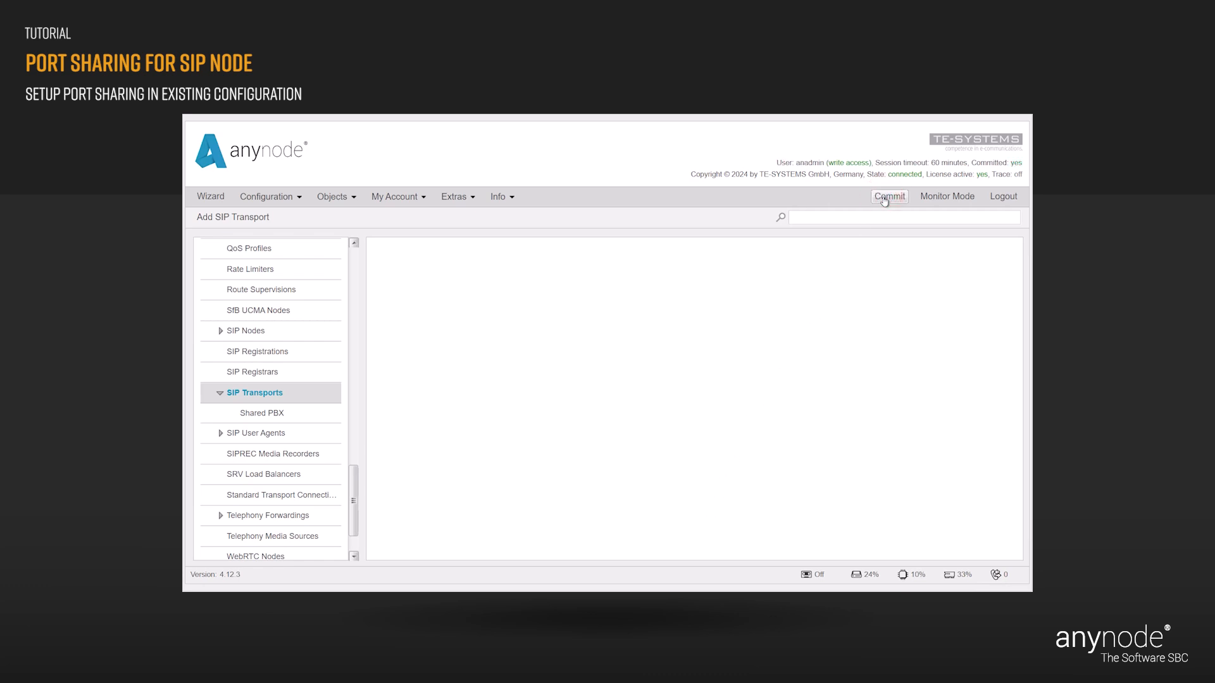